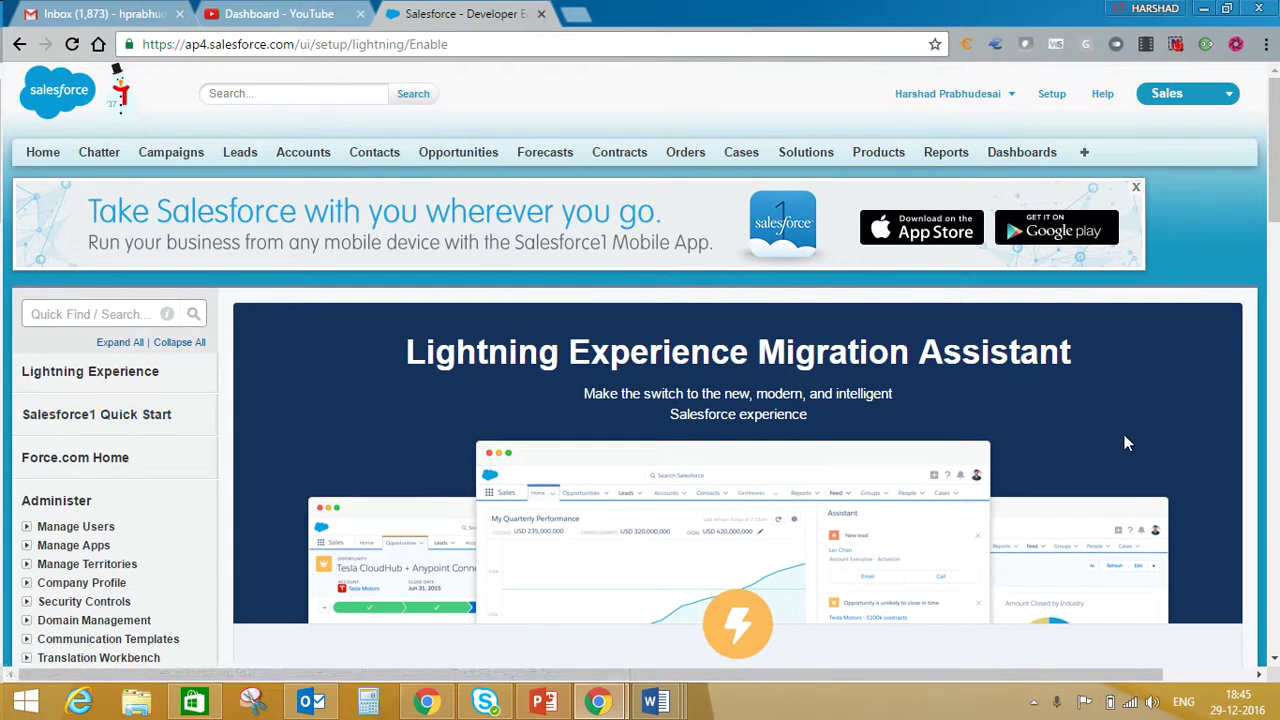
Scroll the Migration Assistant down to the Evaluate section's Compare link.
drag(1275, 188, 1276, 362)
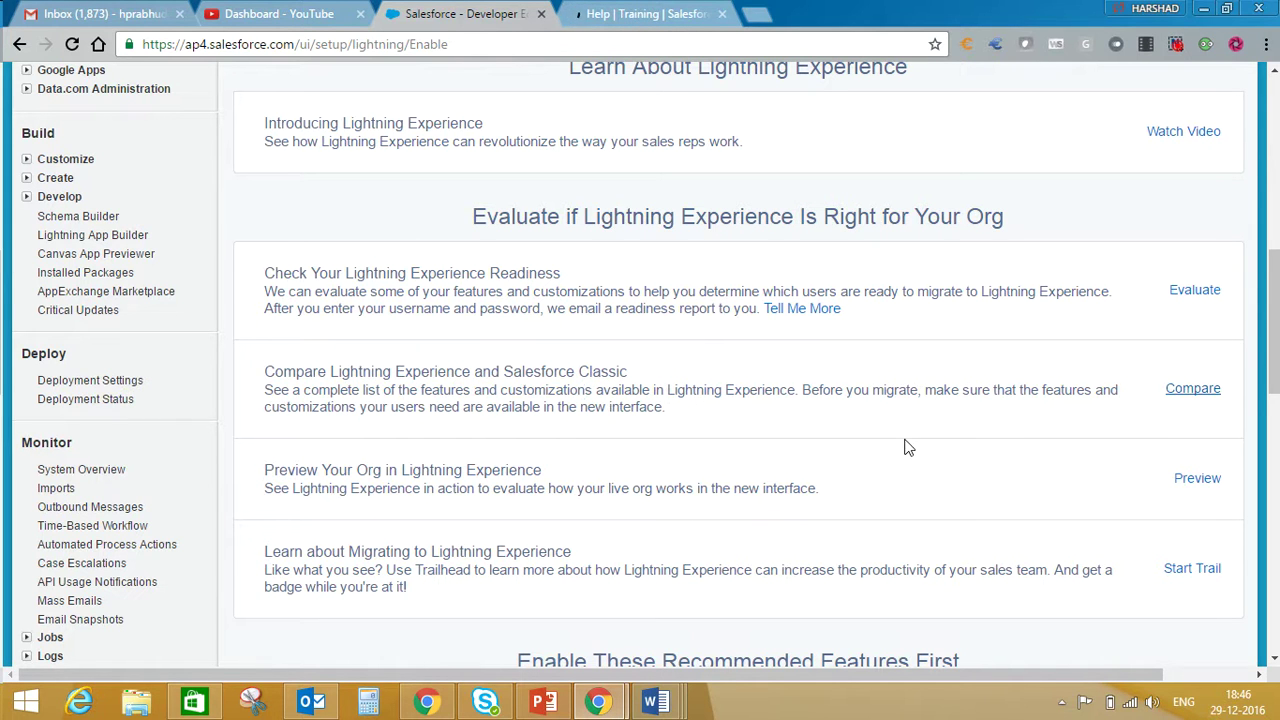
click(1193, 389)
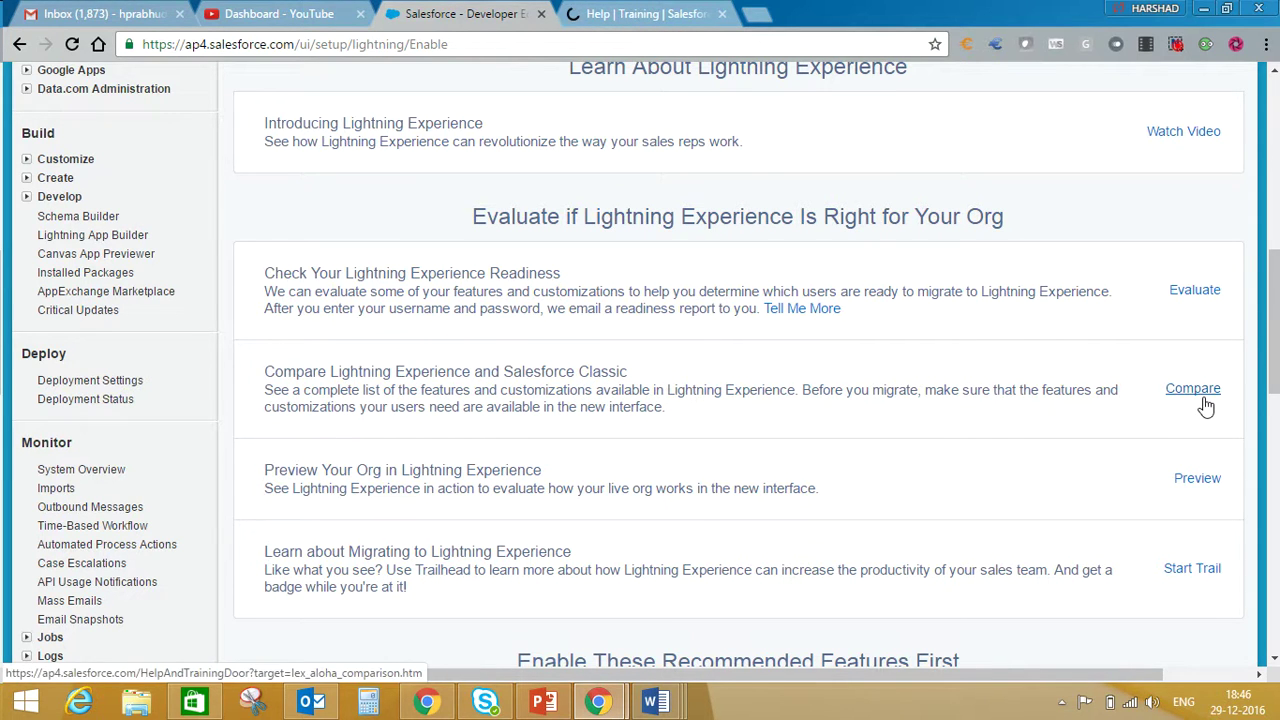
click(645, 13)
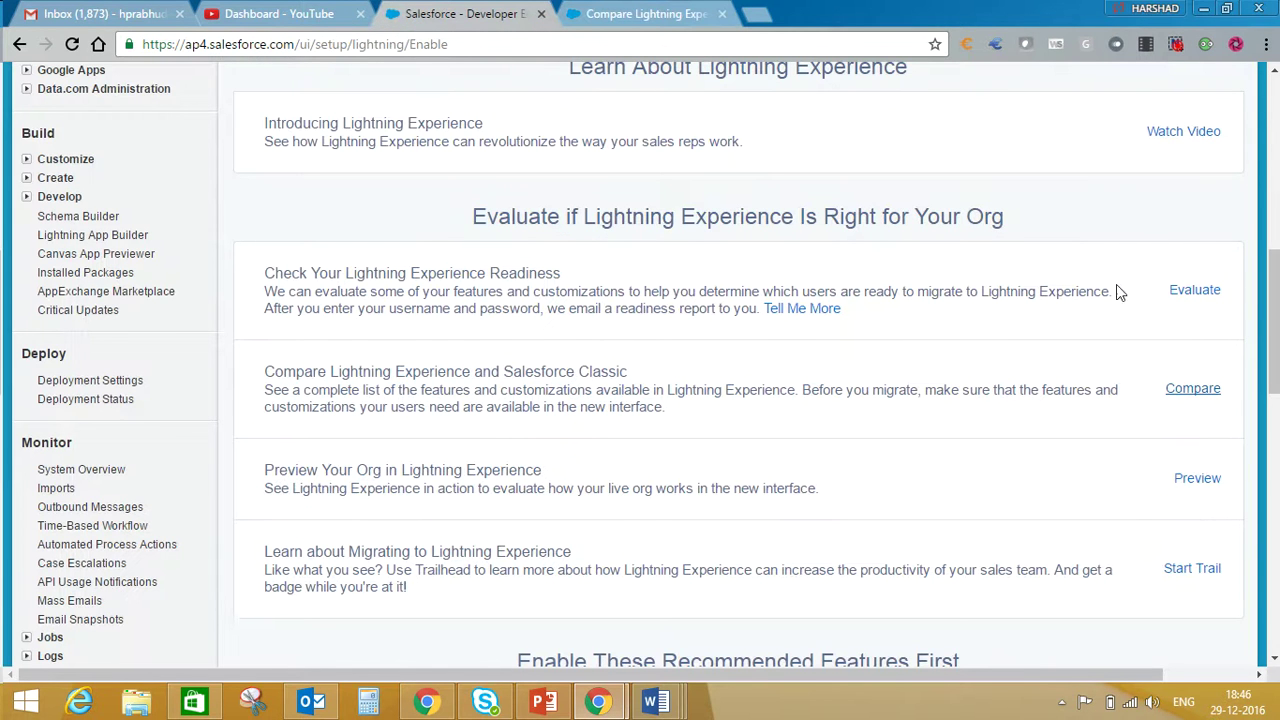
drag(1274, 320, 1274, 556)
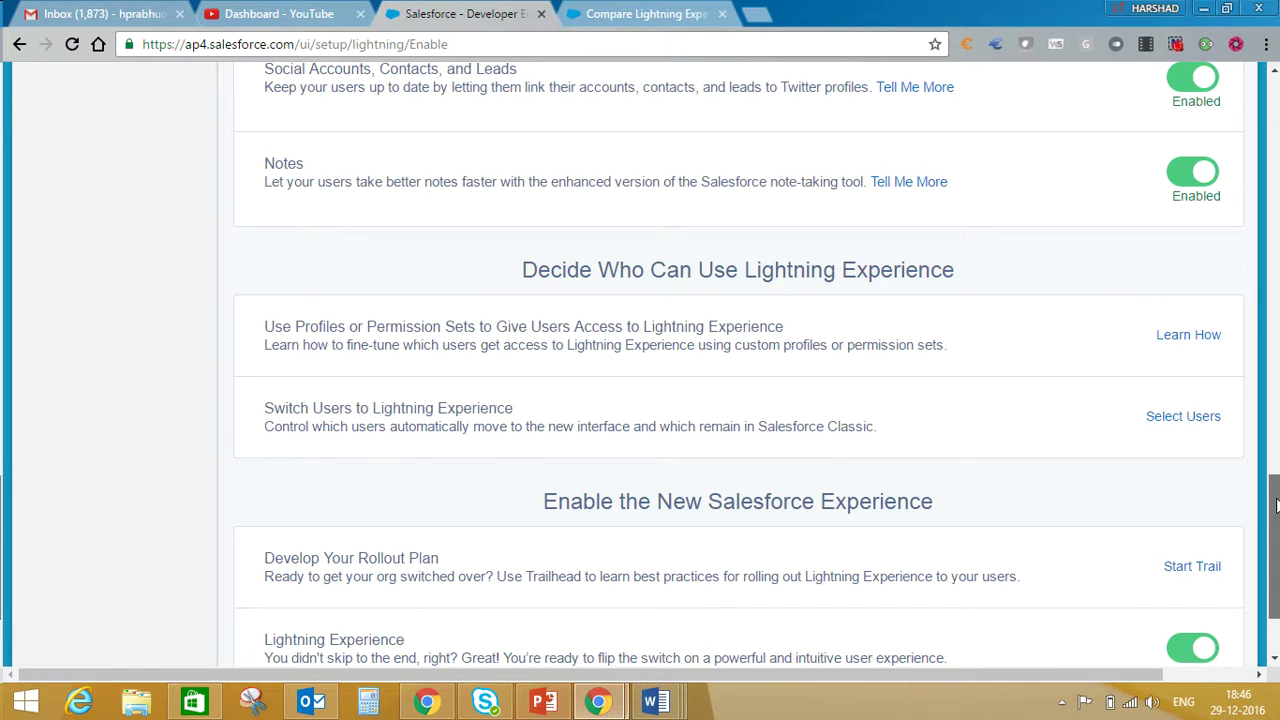
drag(1274, 507, 1274, 532)
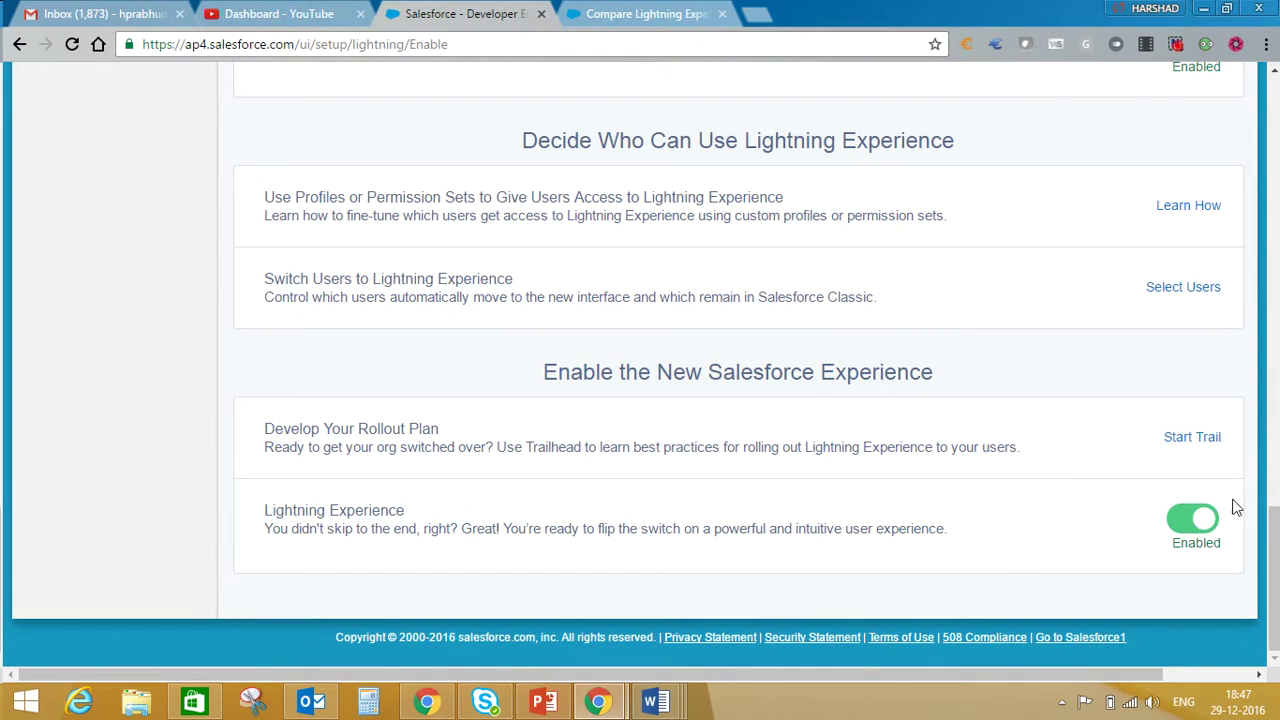
scroll(1277, 470, up, 5)
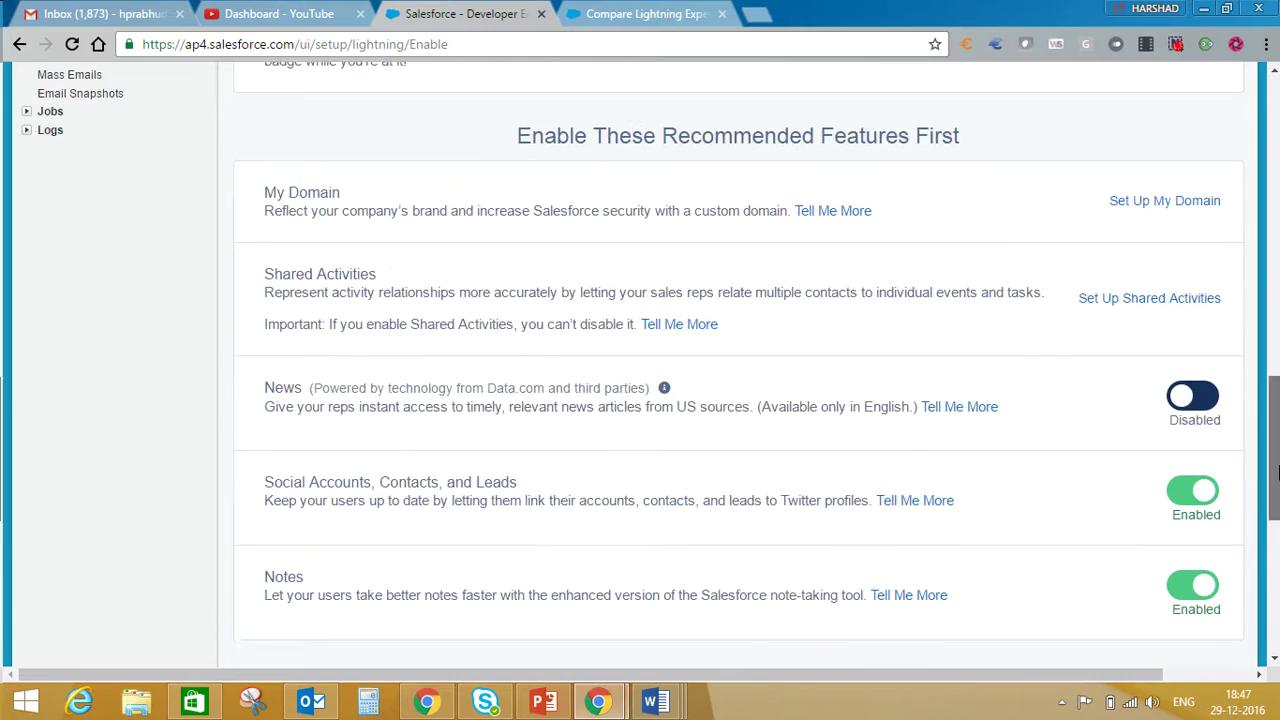
drag(1277, 470, 1270, 135)
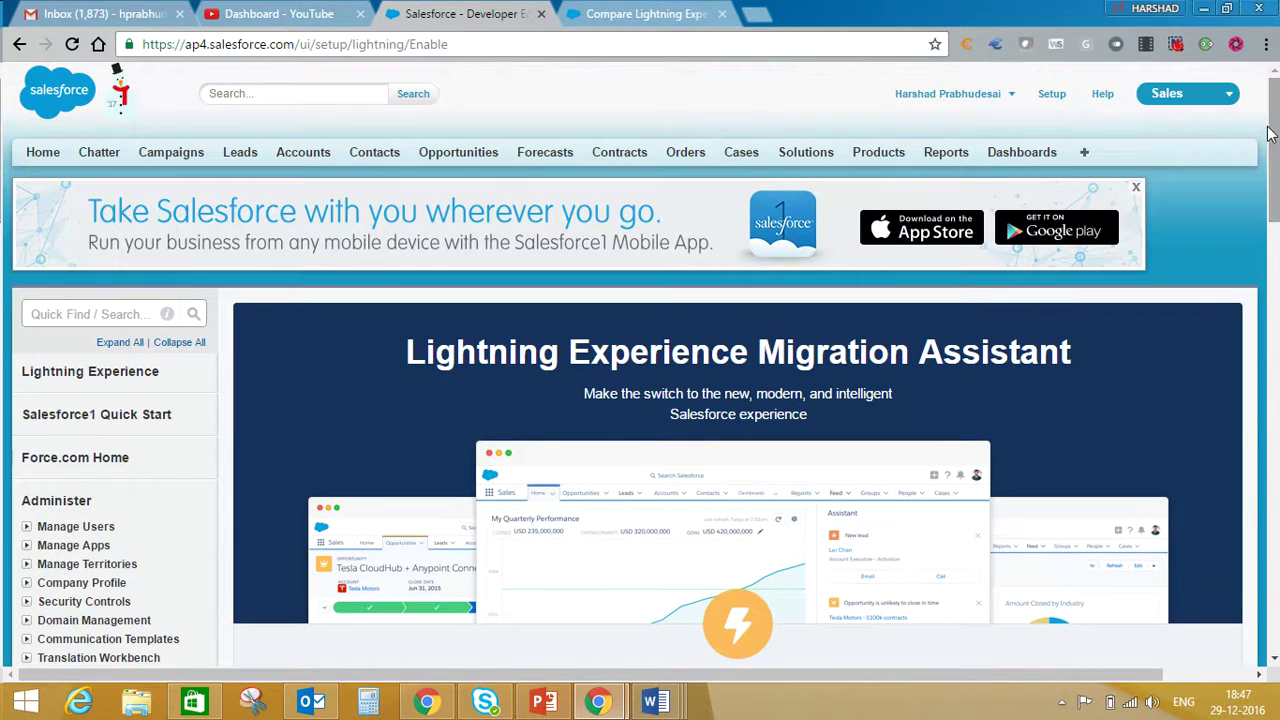
click(1010, 100)
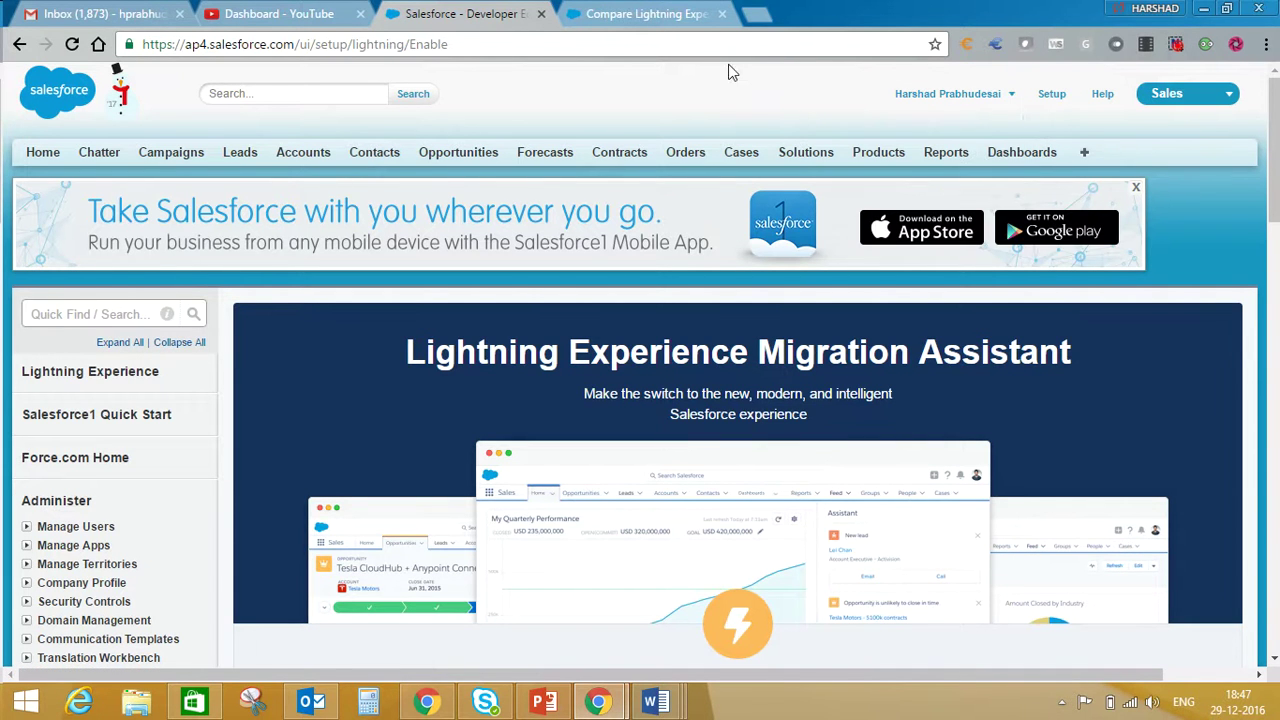
Glance at the comparison article, then scroll down the Migration Assistant setup page.
click(657, 16)
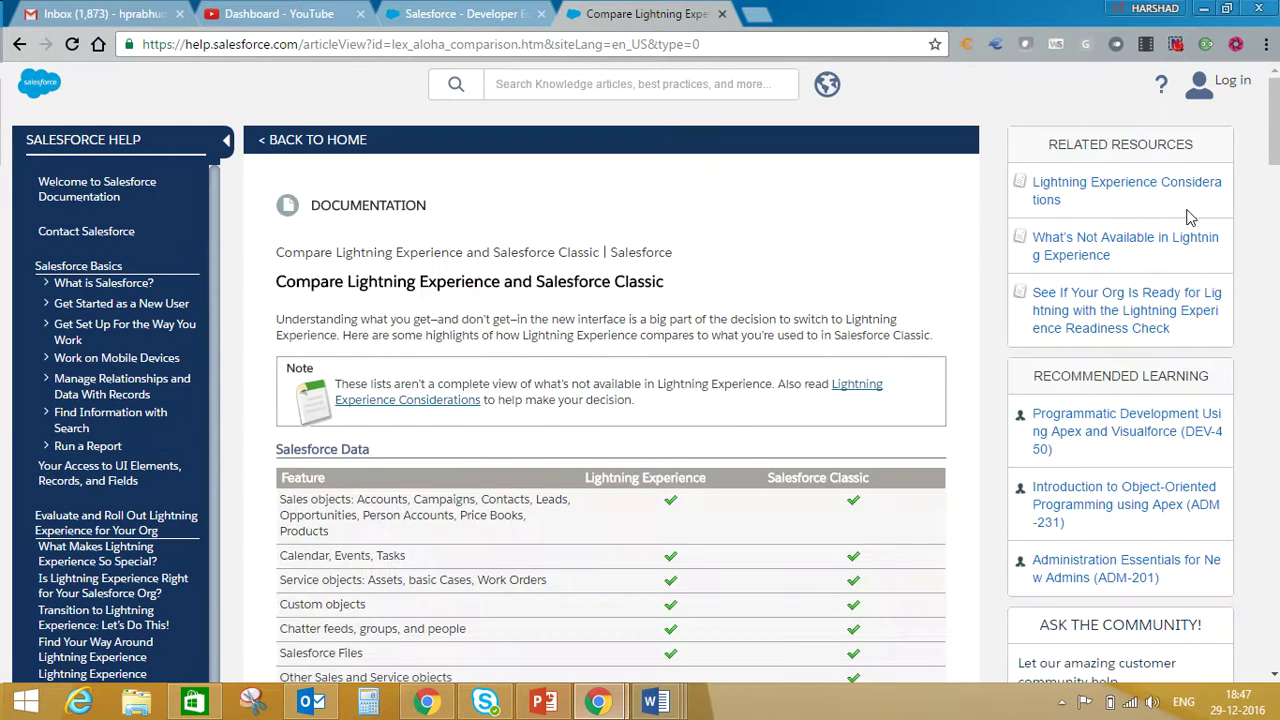
scroll(1274, 150, down, 1)
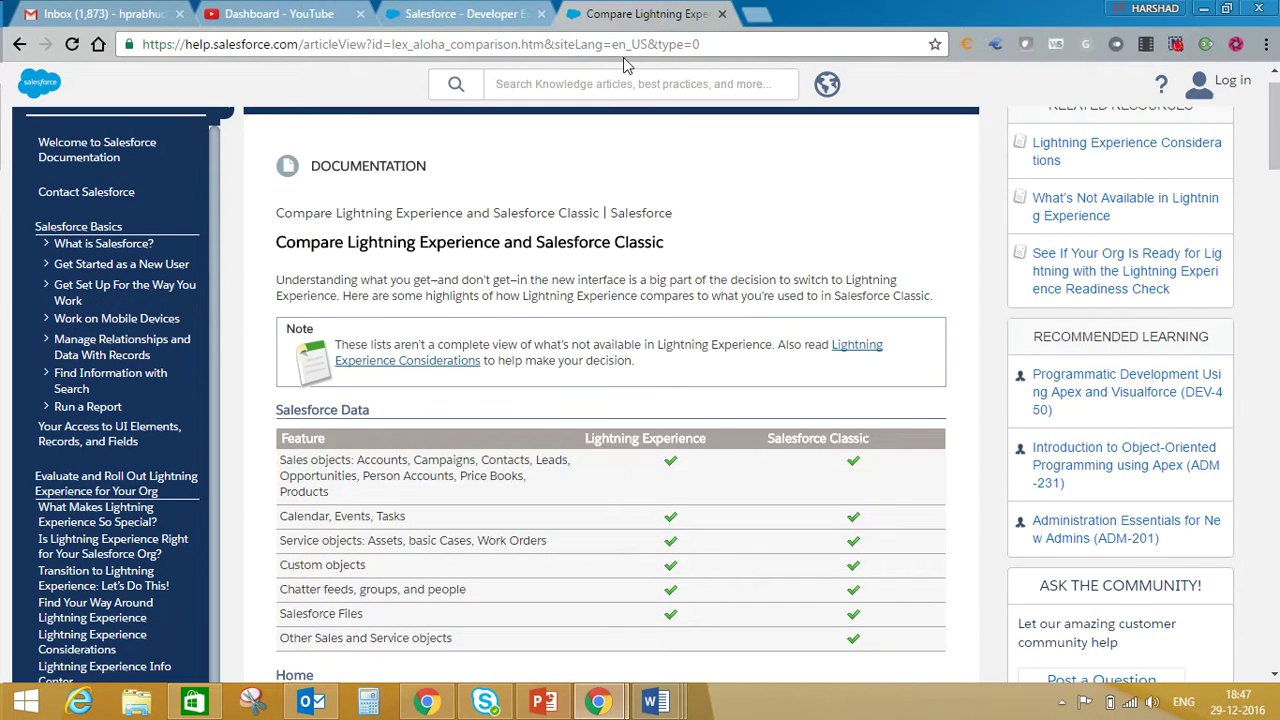
click(449, 14)
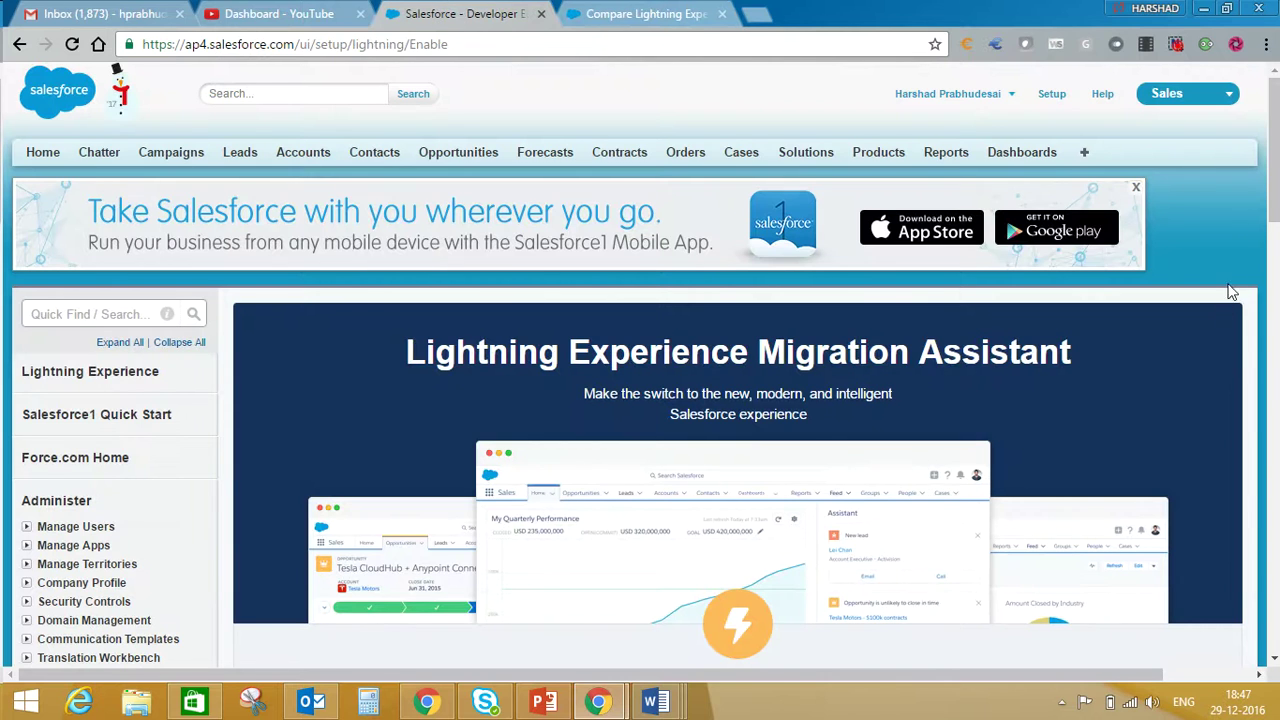
drag(1273, 213, 1273, 384)
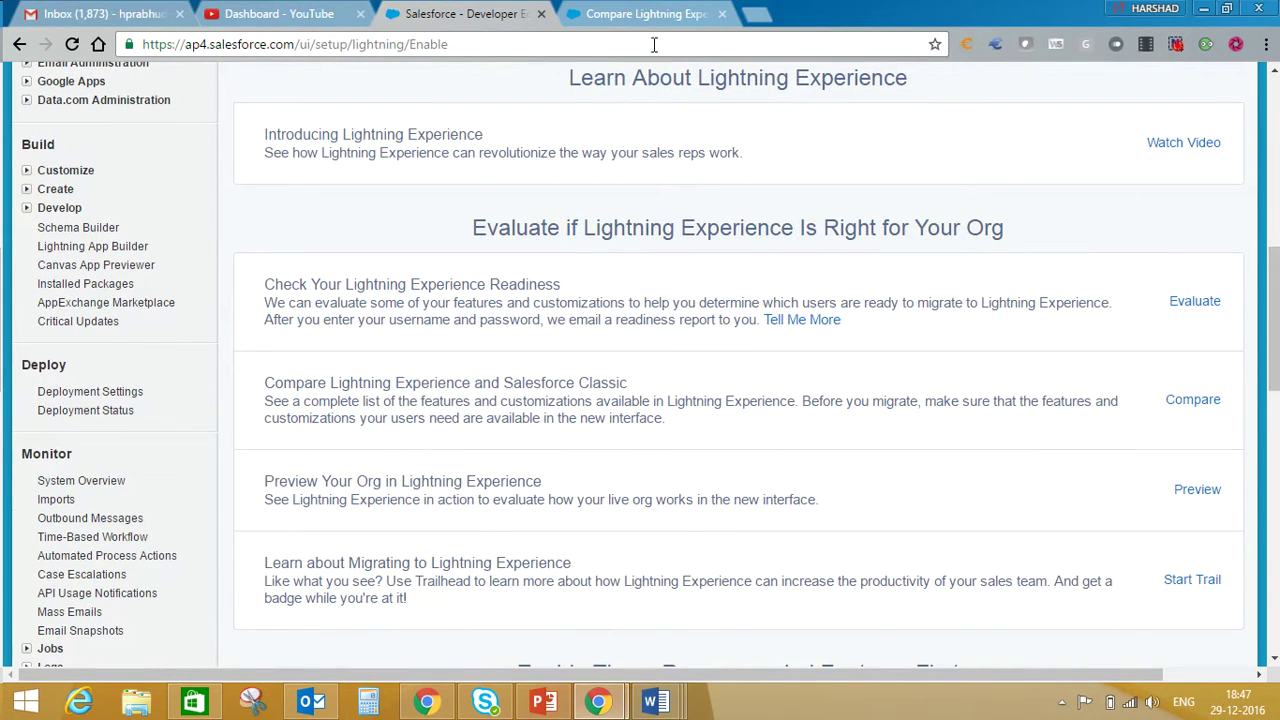
Scroll through the comparison tables for Leads, Opportunities, Data.com and Reports.
click(641, 18)
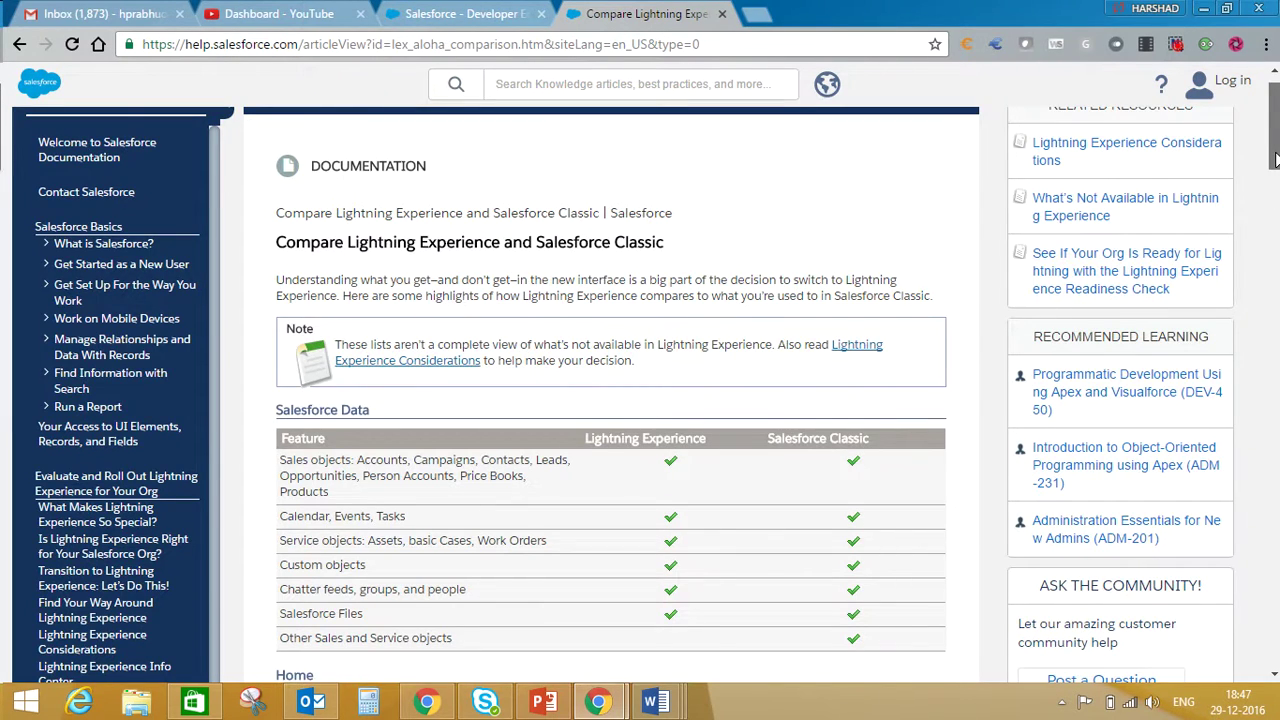
drag(1276, 160, 1276, 240)
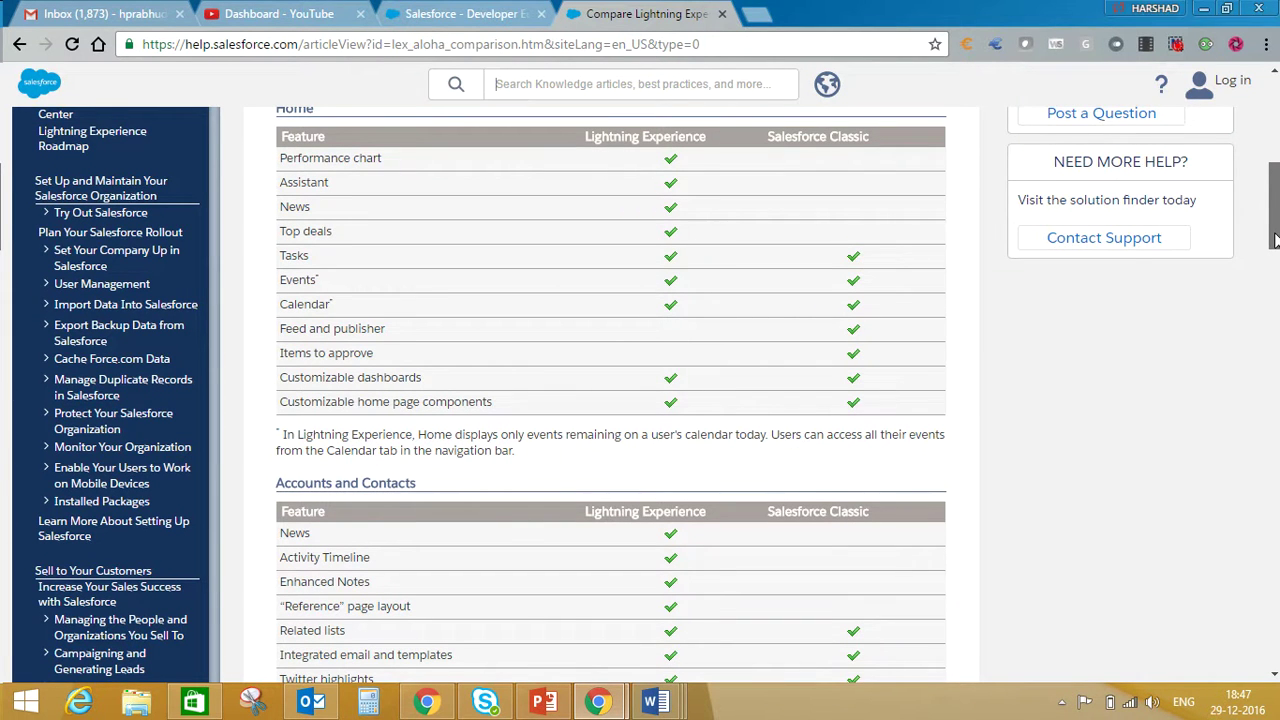
drag(1276, 240, 1276, 237)
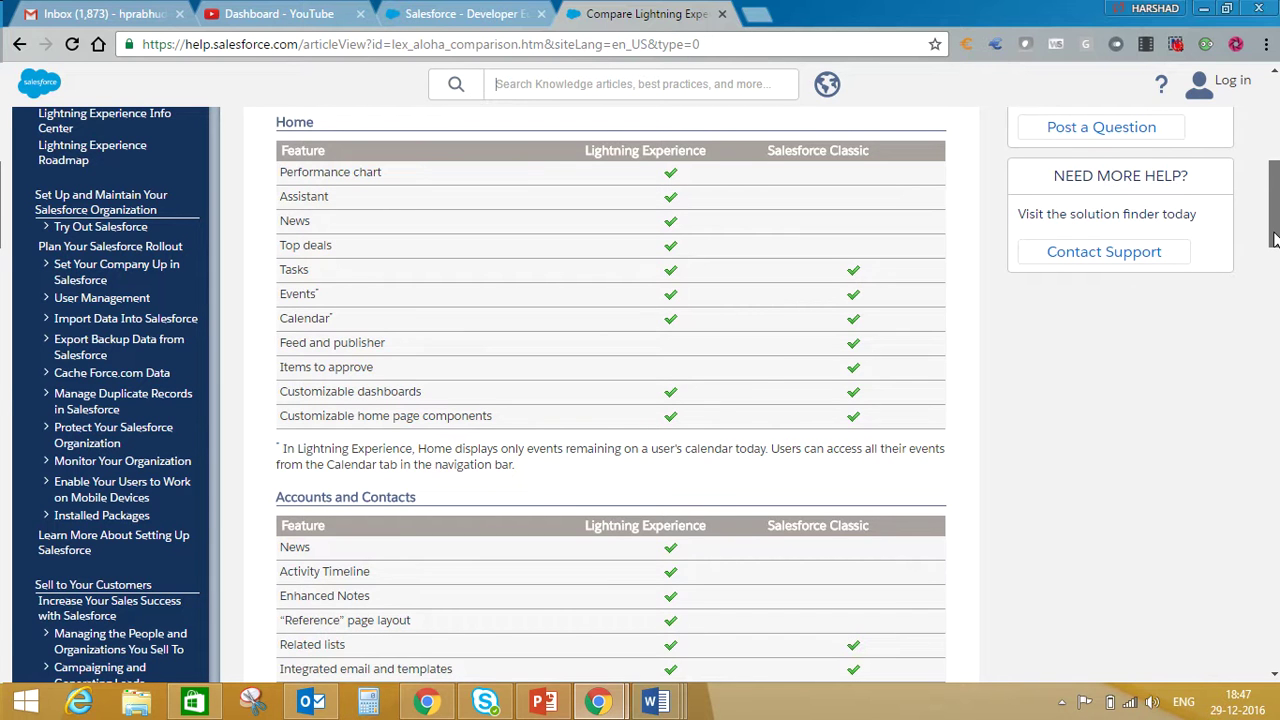
drag(1276, 240, 1274, 354)
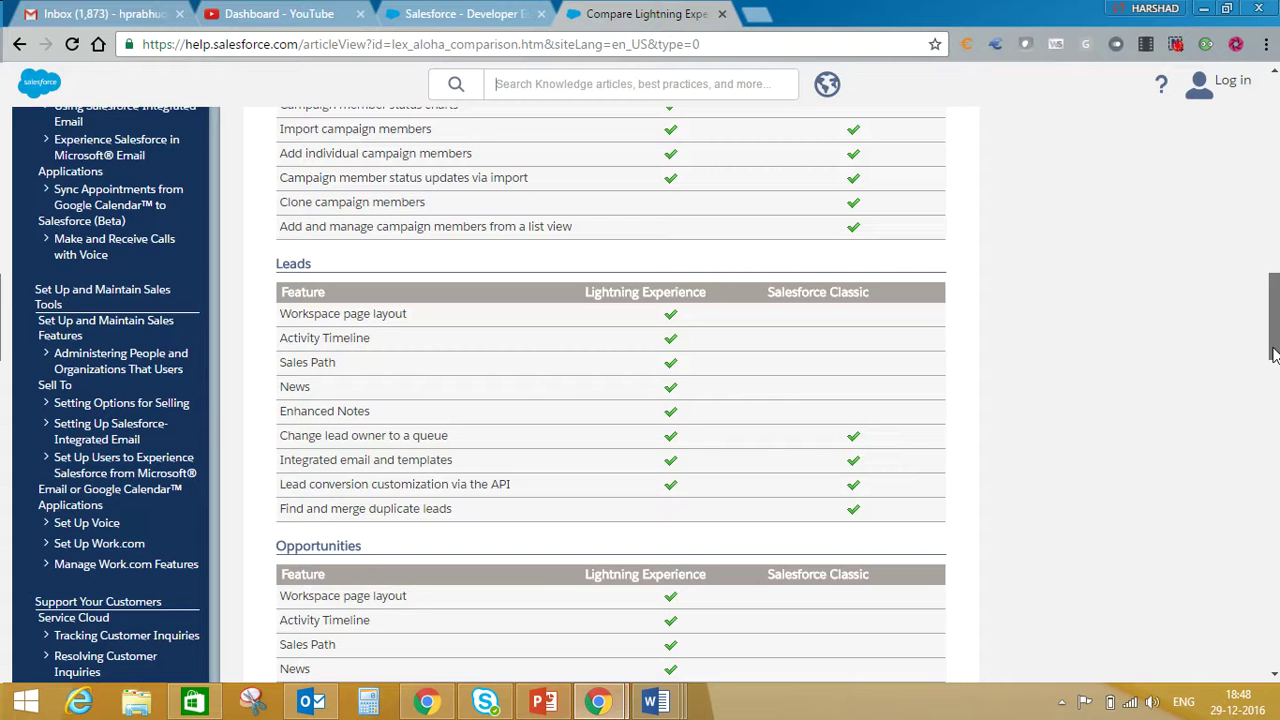
drag(1274, 355, 1274, 354)
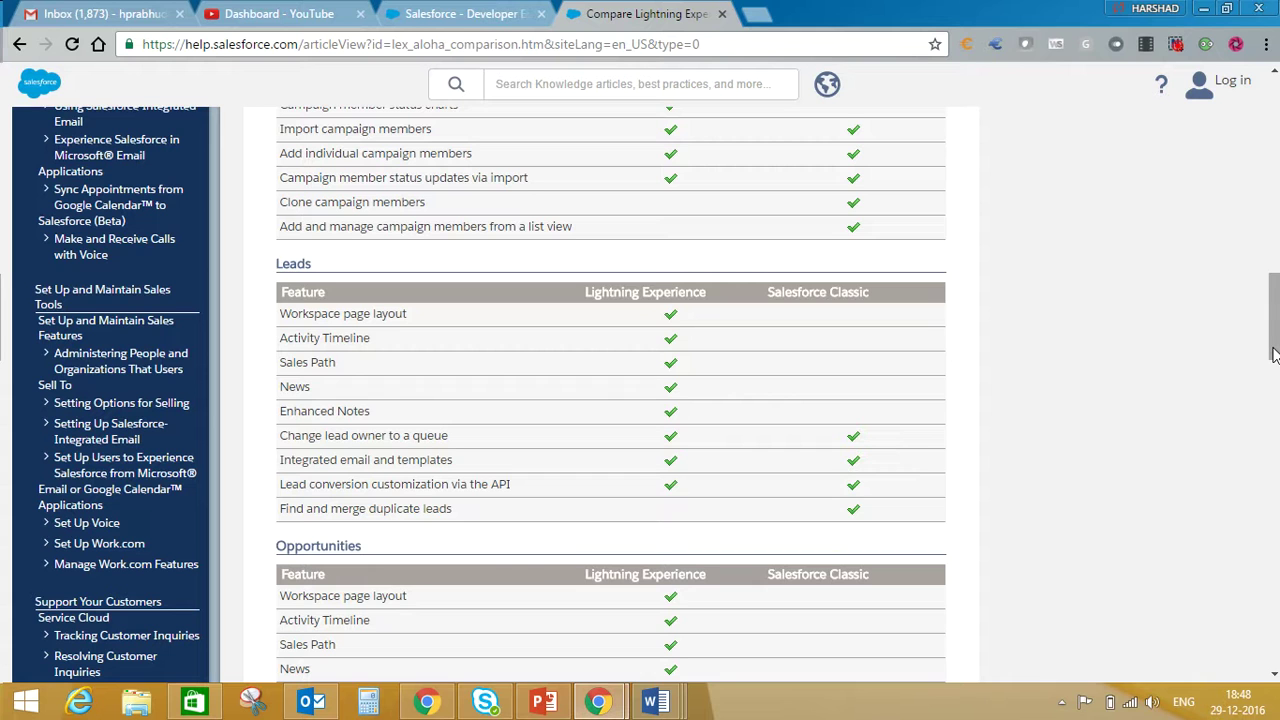
drag(1274, 355, 1274, 450)
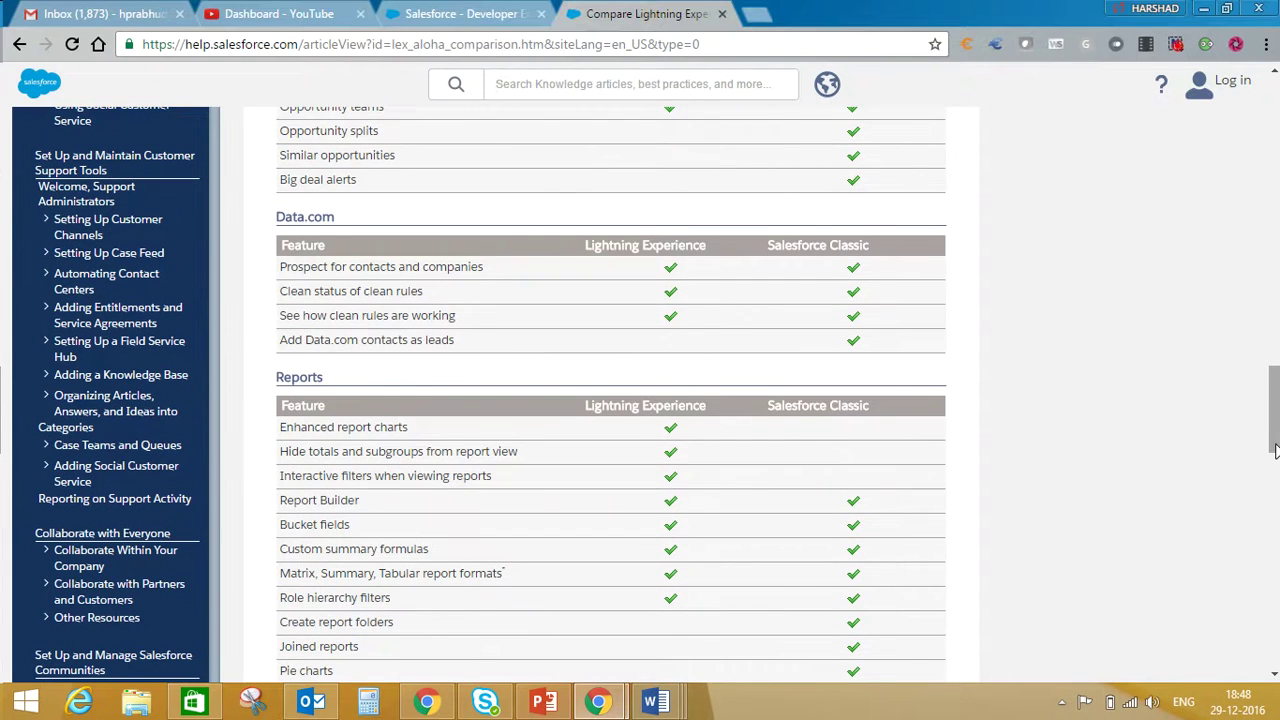
Back on the Migration Assistant page, choose Switch to Lightning Experience from the user menu.
click(487, 20)
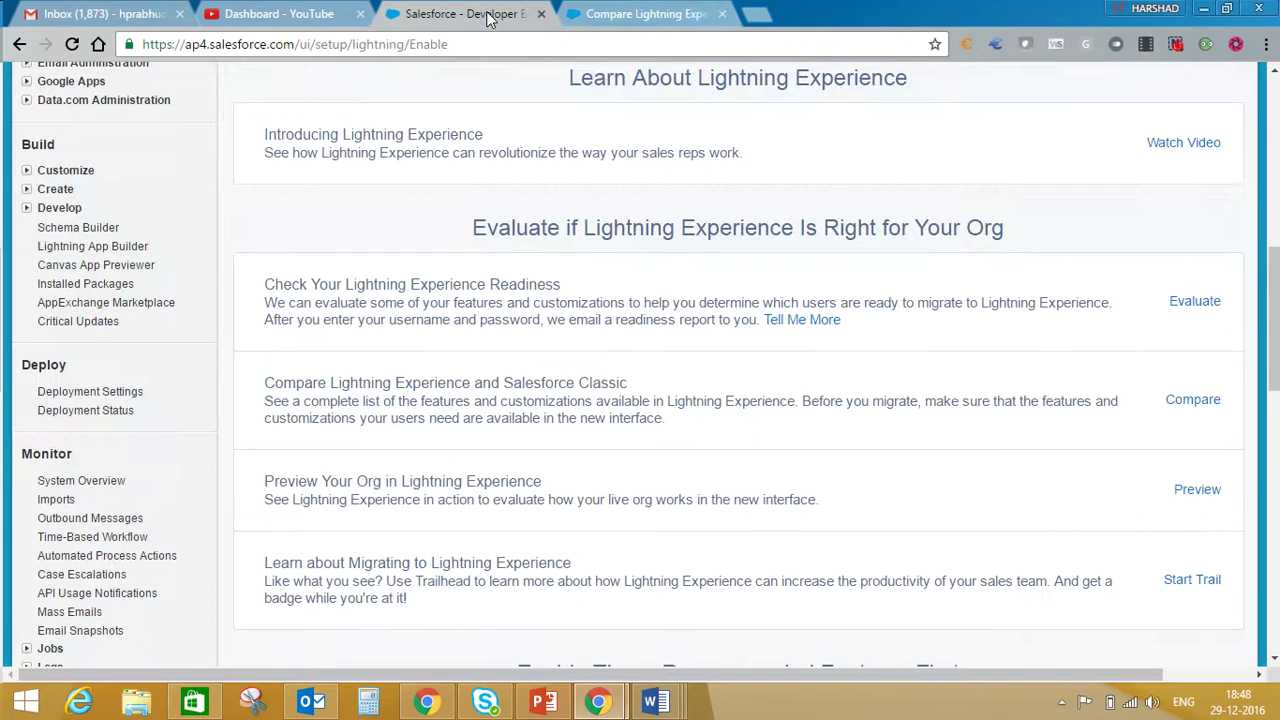
click(1276, 434)
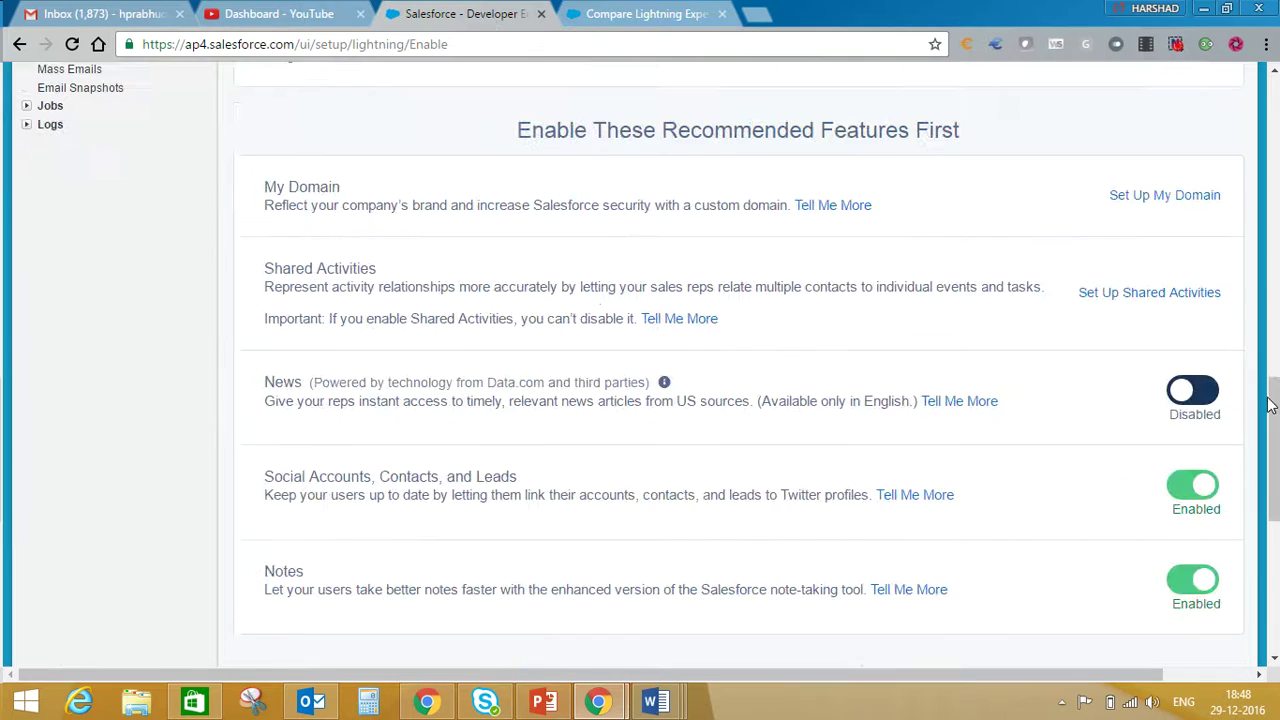
drag(1274, 432, 1272, 70)
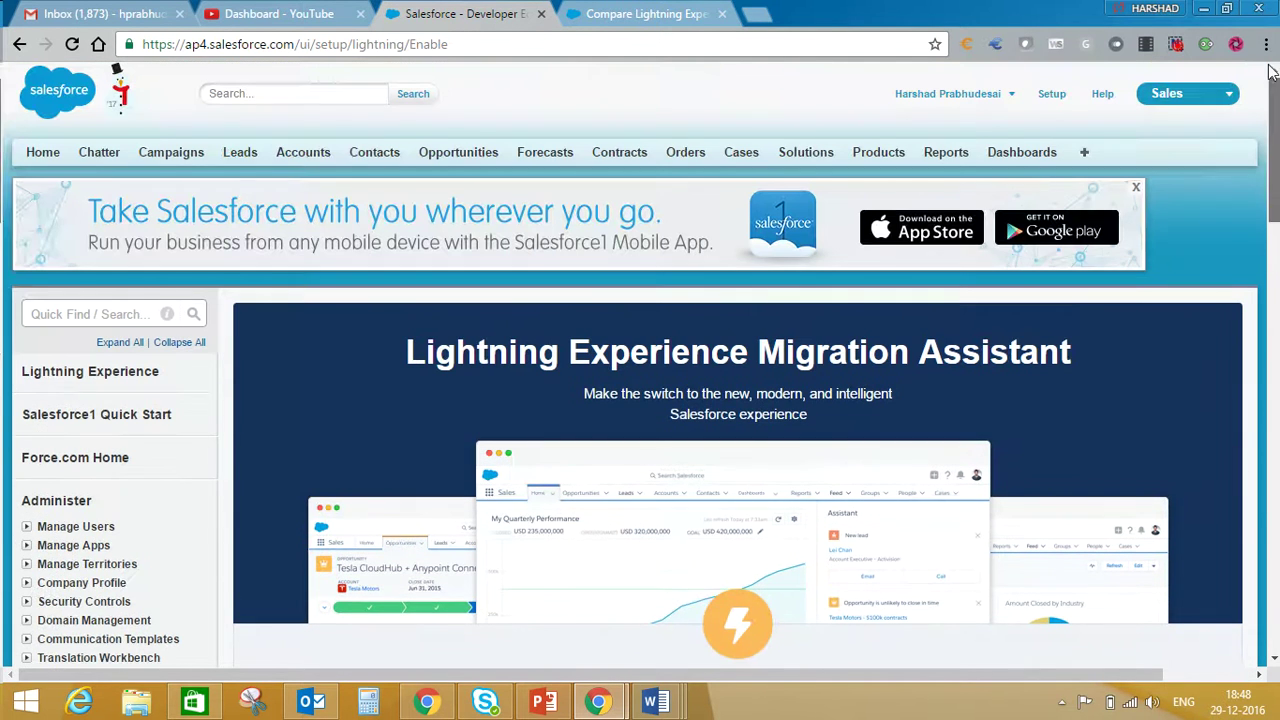
click(1012, 96)
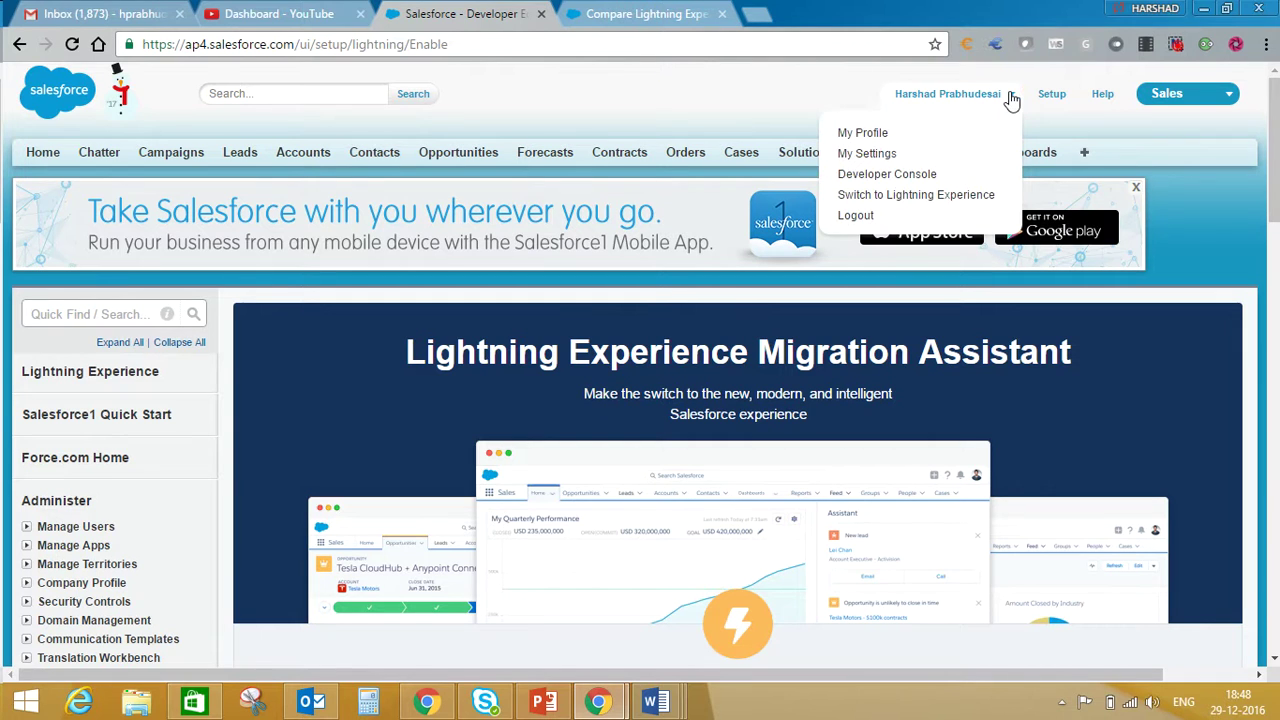
click(963, 197)
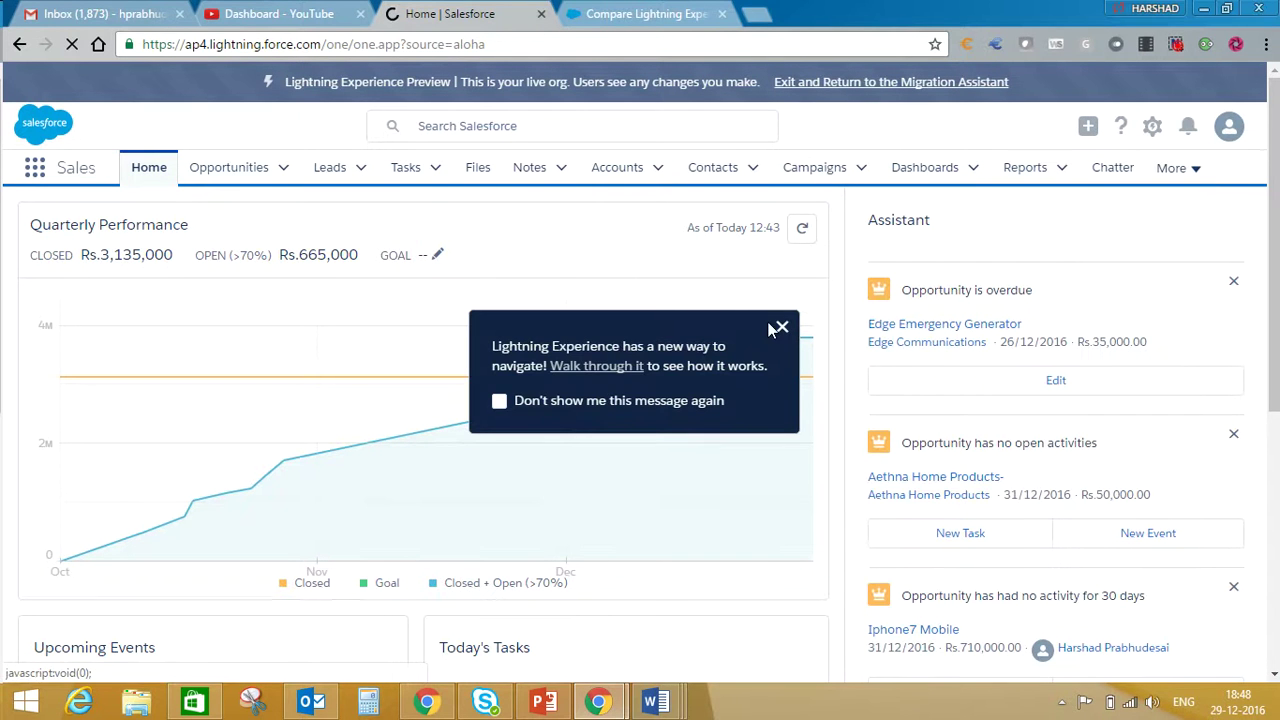
Close the 'new way to navigate' tip and scroll over the Lightning Home page.
click(781, 329)
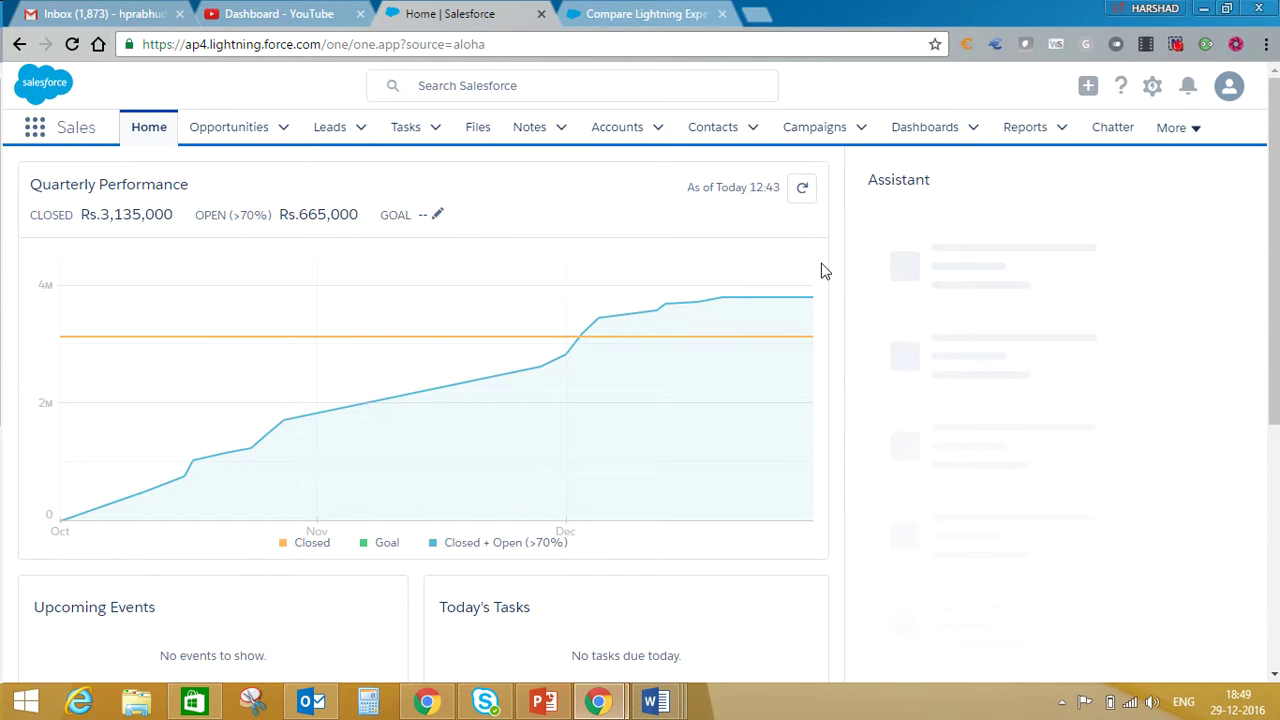
mouse_move(1277, 205)
mouse_down()
mouse_move(1278, 468)
mouse_move(1277, 228)
mouse_up()
mouse_move(1278, 155)
mouse_down()
mouse_move(1277, 517)
mouse_move(1260, 145)
mouse_up()
Show the Opportunities Recently Viewed list, check its list views, and preview the App Launcher.
click(266, 140)
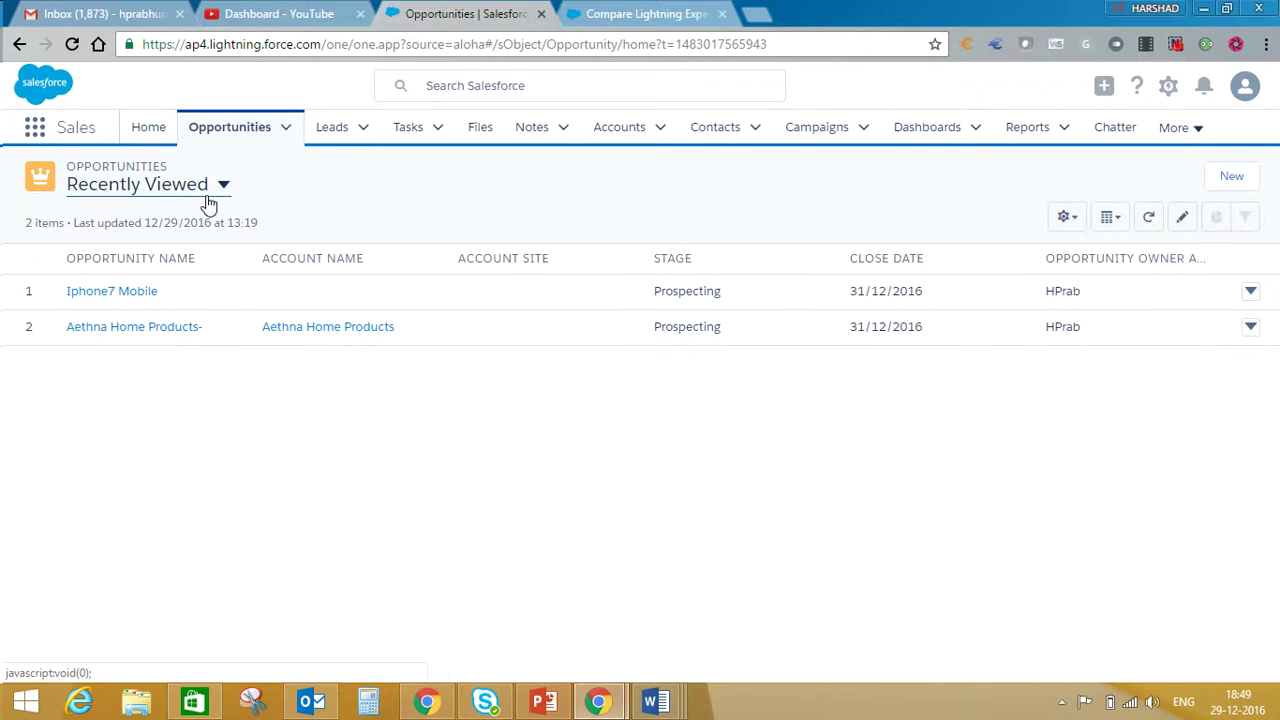
click(222, 192)
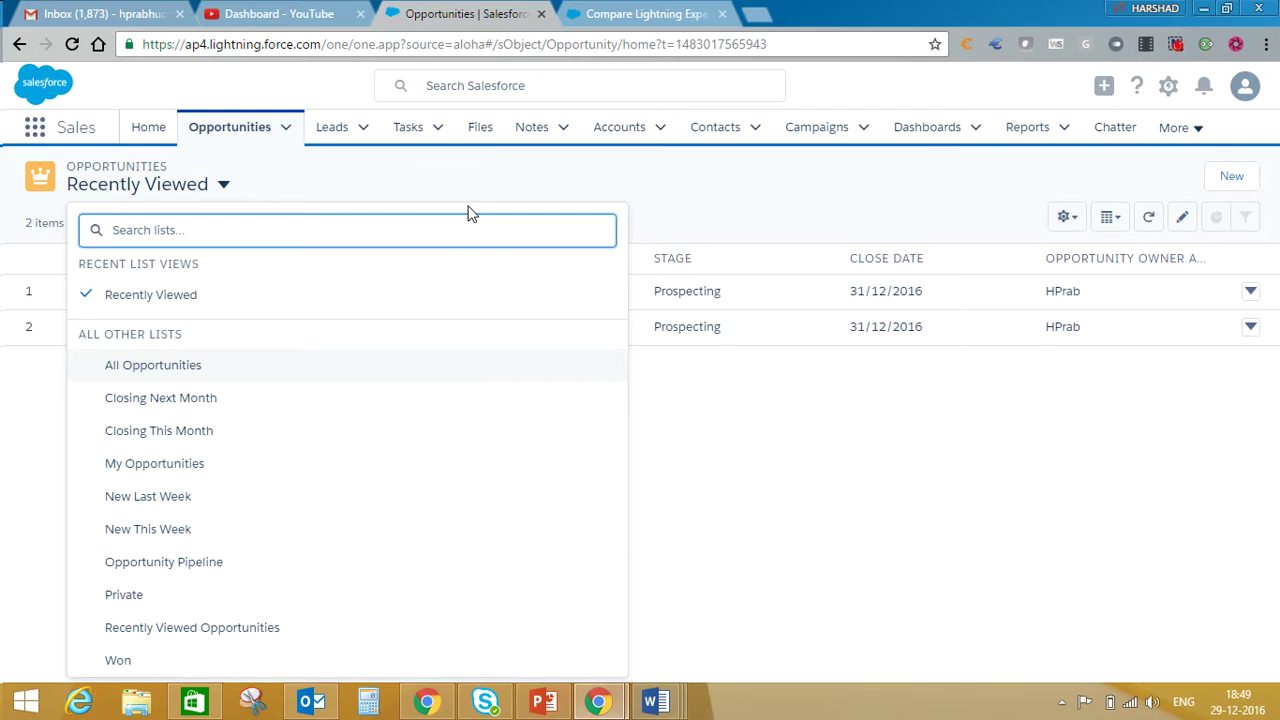
click(36, 128)
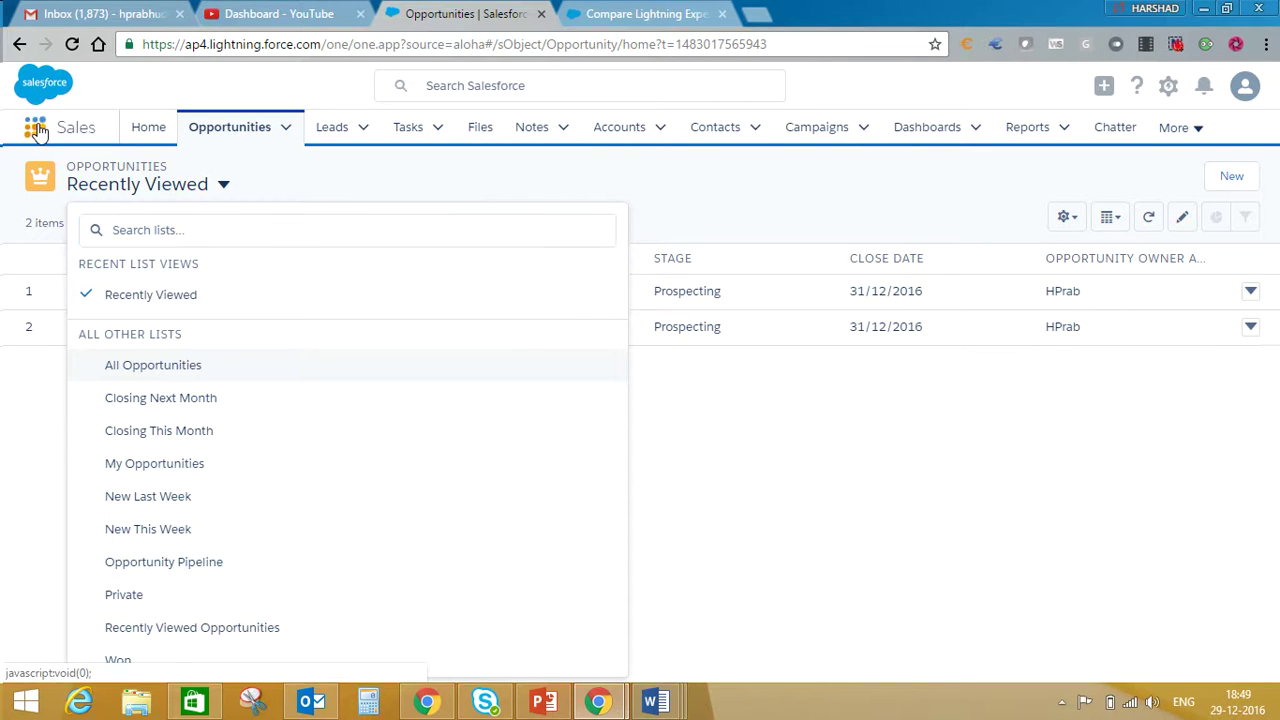
click(36, 128)
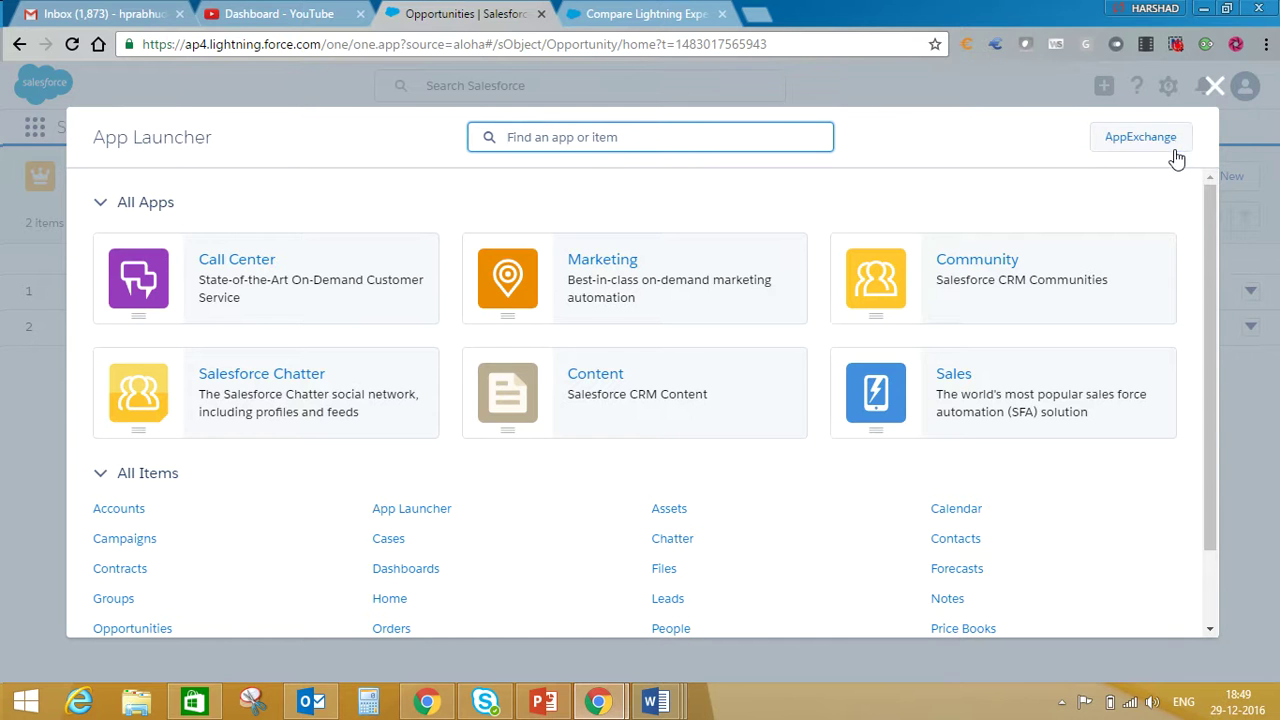
click(1216, 93)
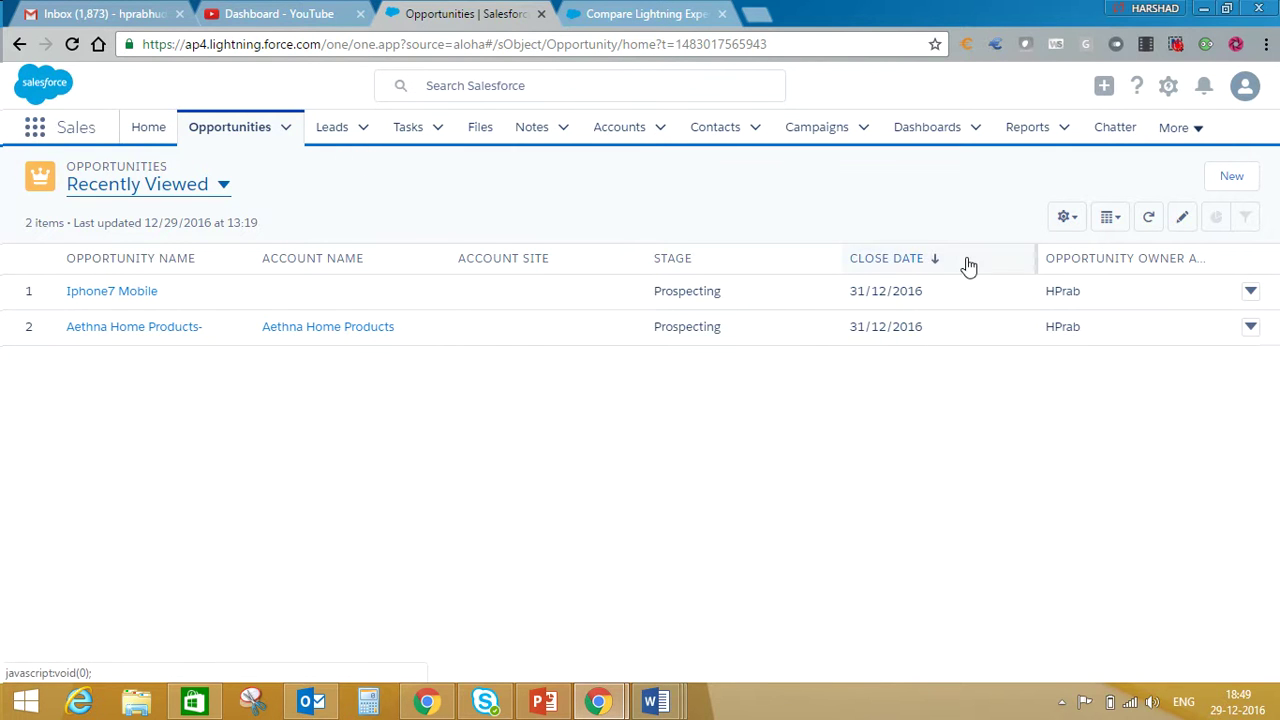
Browse the More navigation items, then the quick-create, help and setup menus.
click(1197, 130)
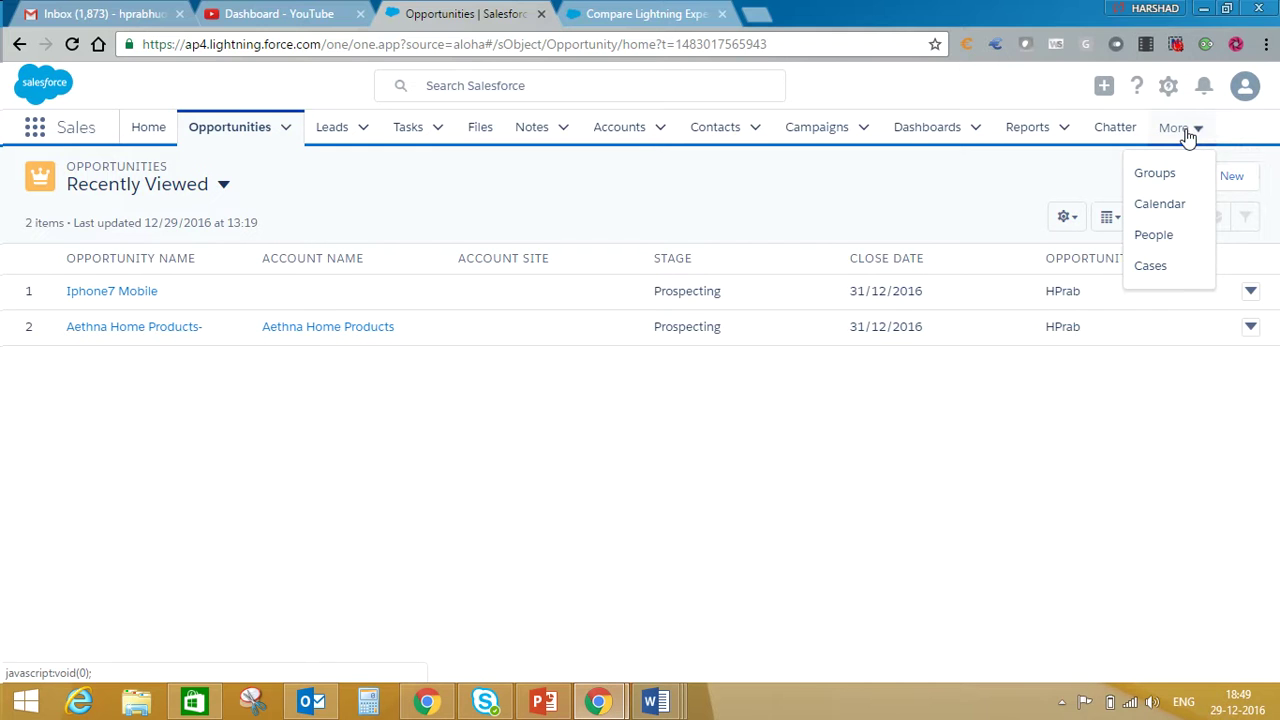
click(1187, 135)
click(1176, 138)
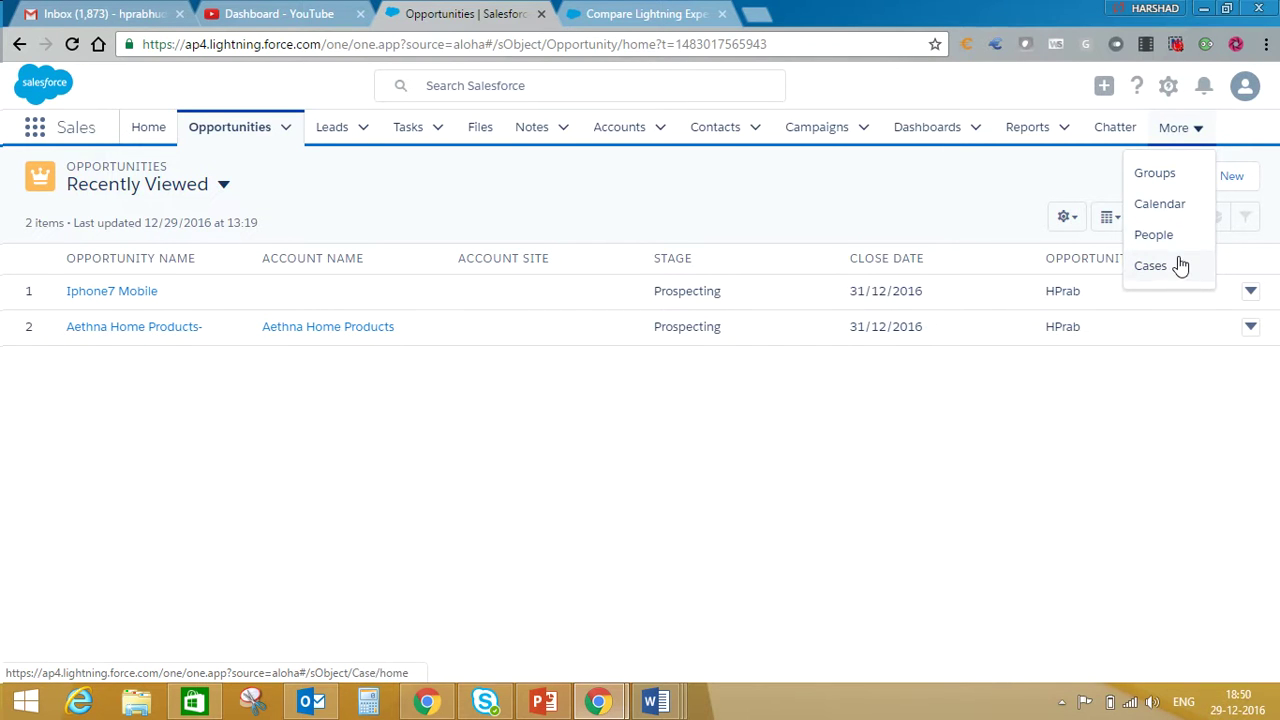
click(1100, 88)
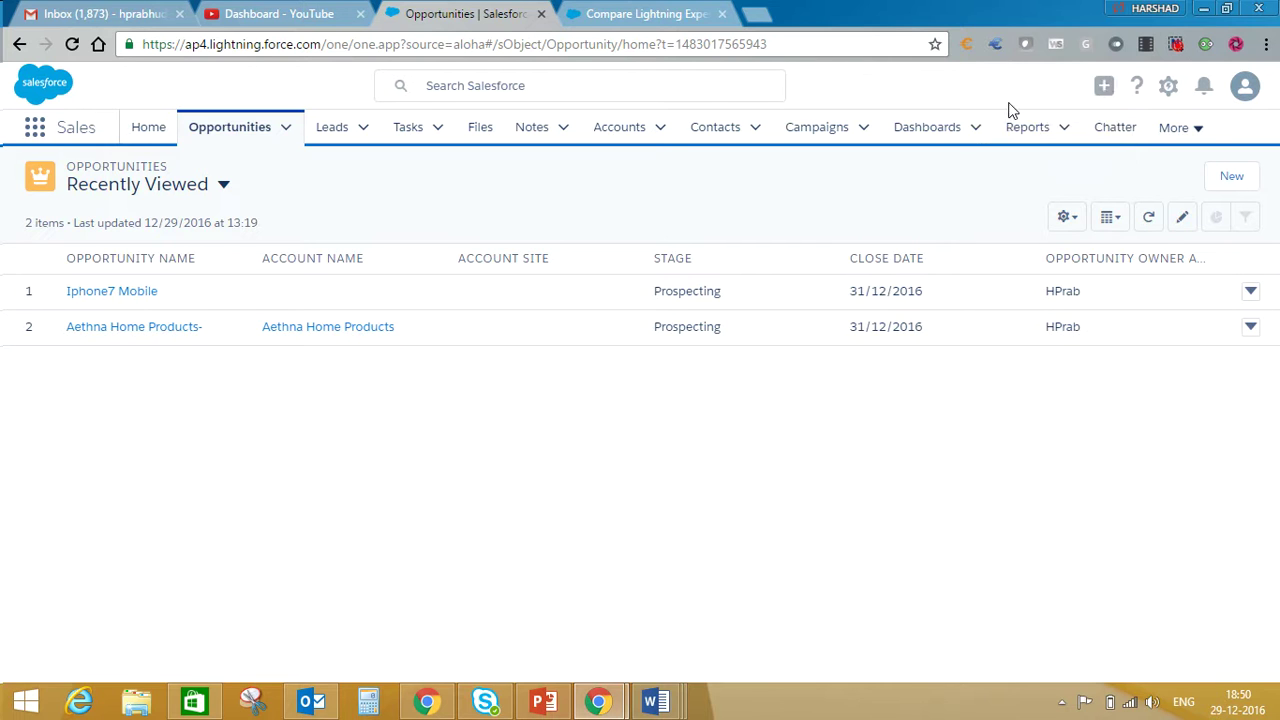
click(1134, 96)
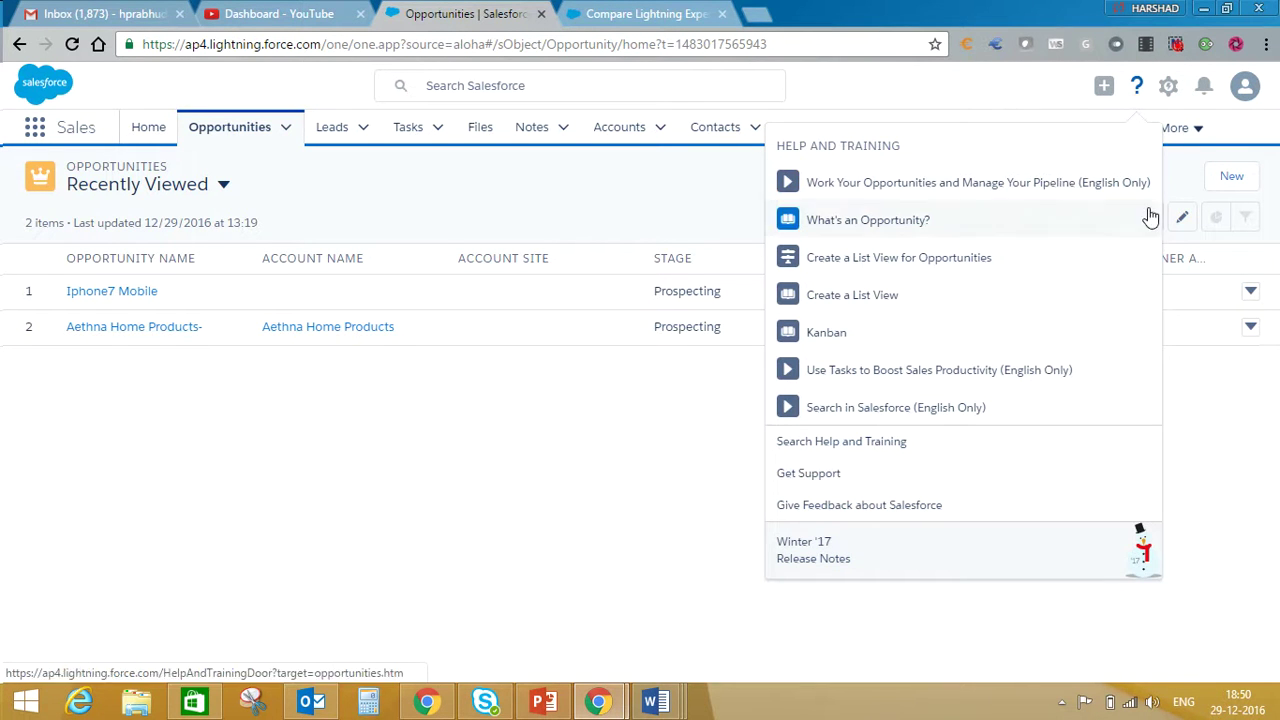
click(1167, 98)
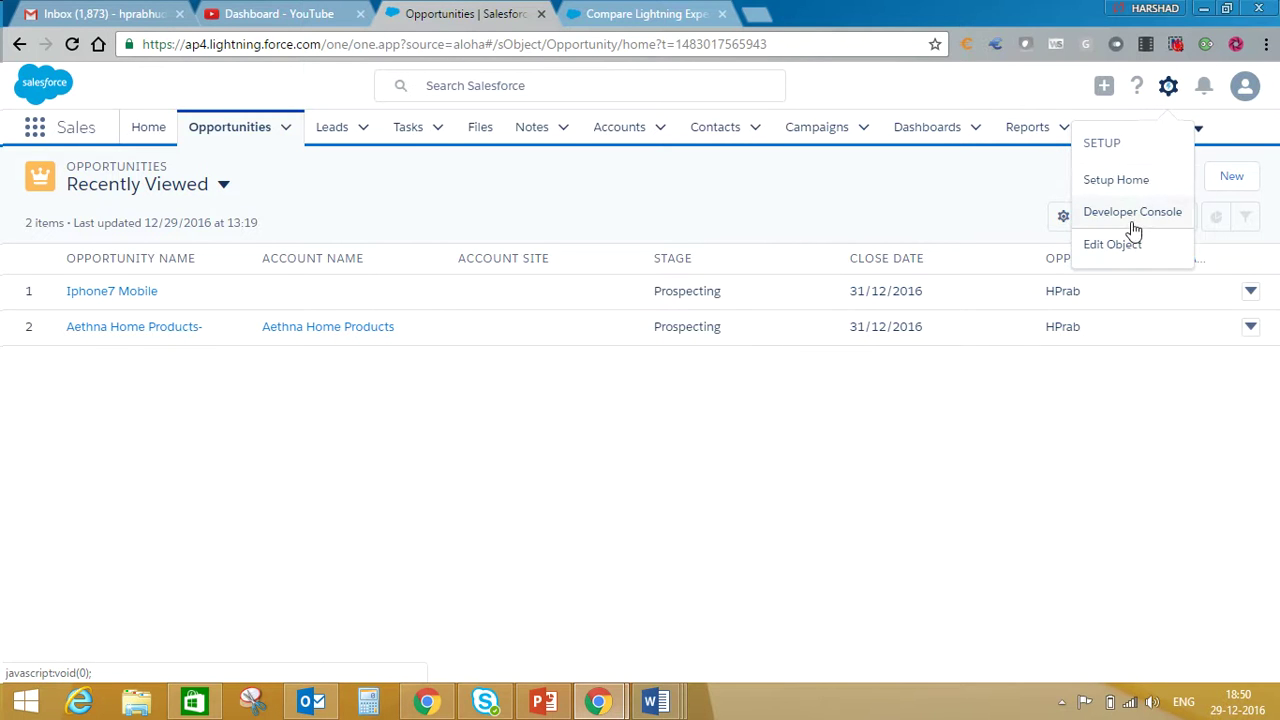
Check notifications, then switch to Salesforce Classic from the profile menu.
click(1204, 90)
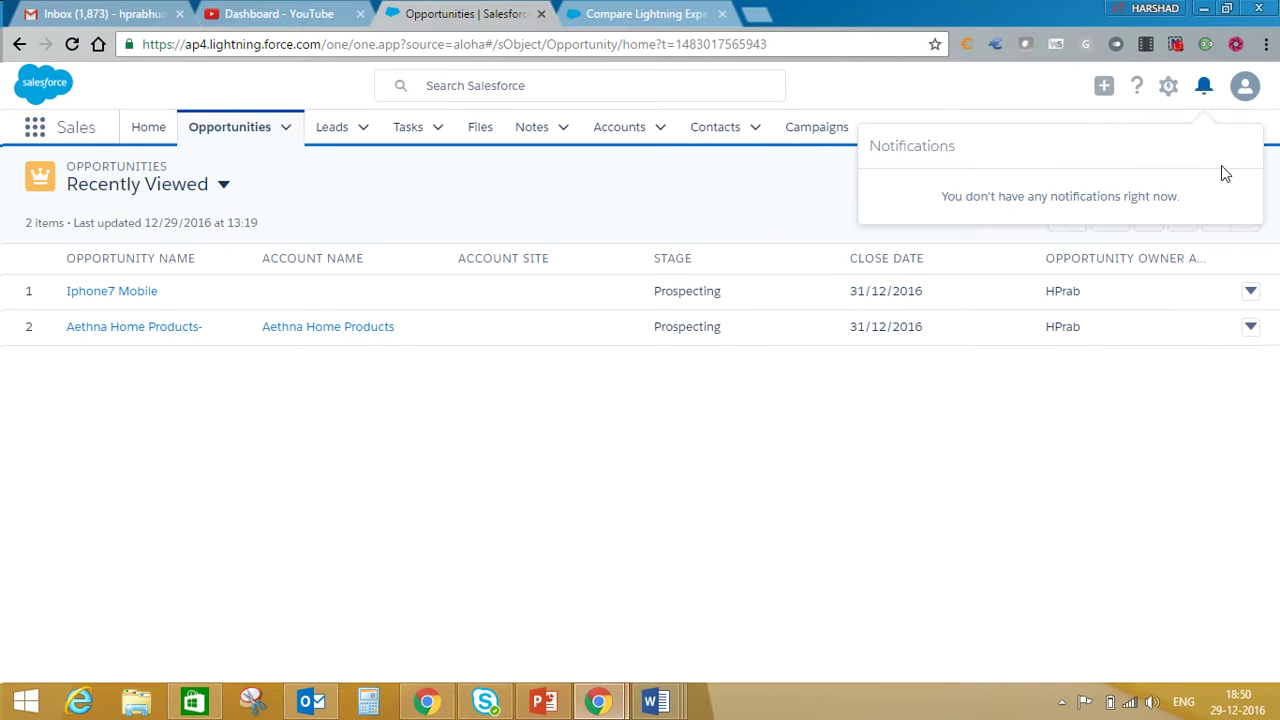
click(1245, 92)
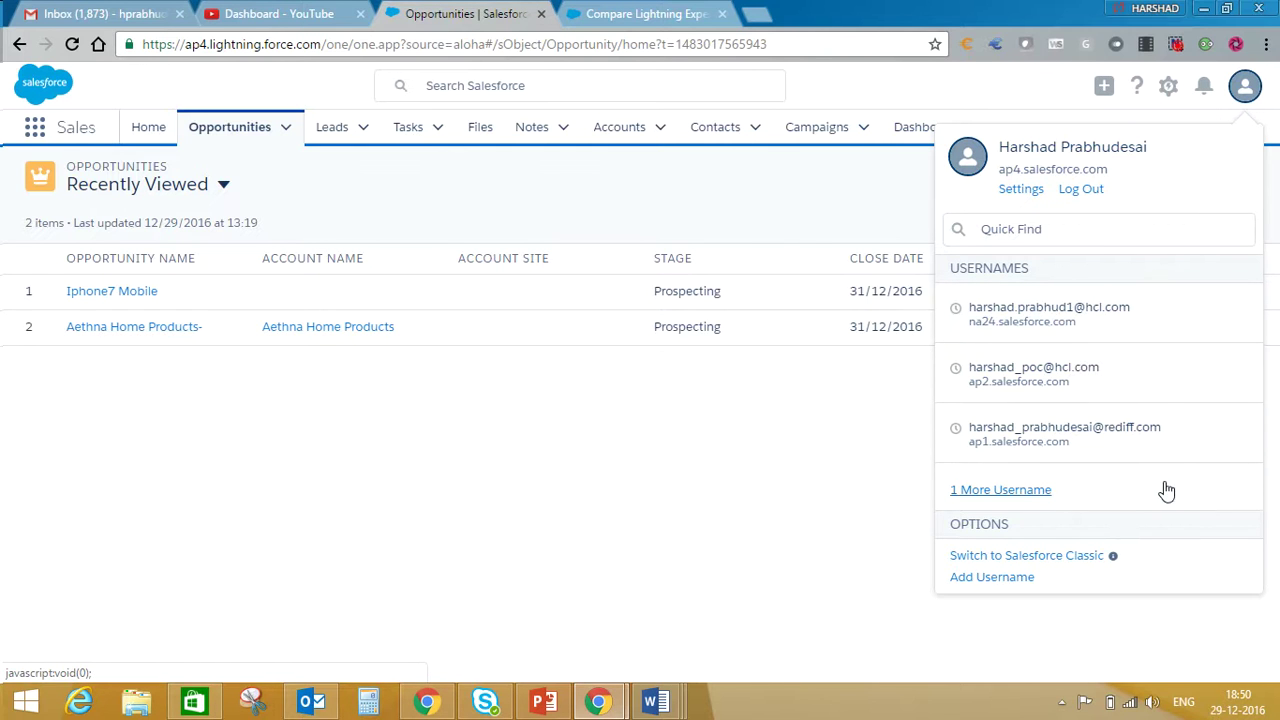
mouse_move(1117, 564)
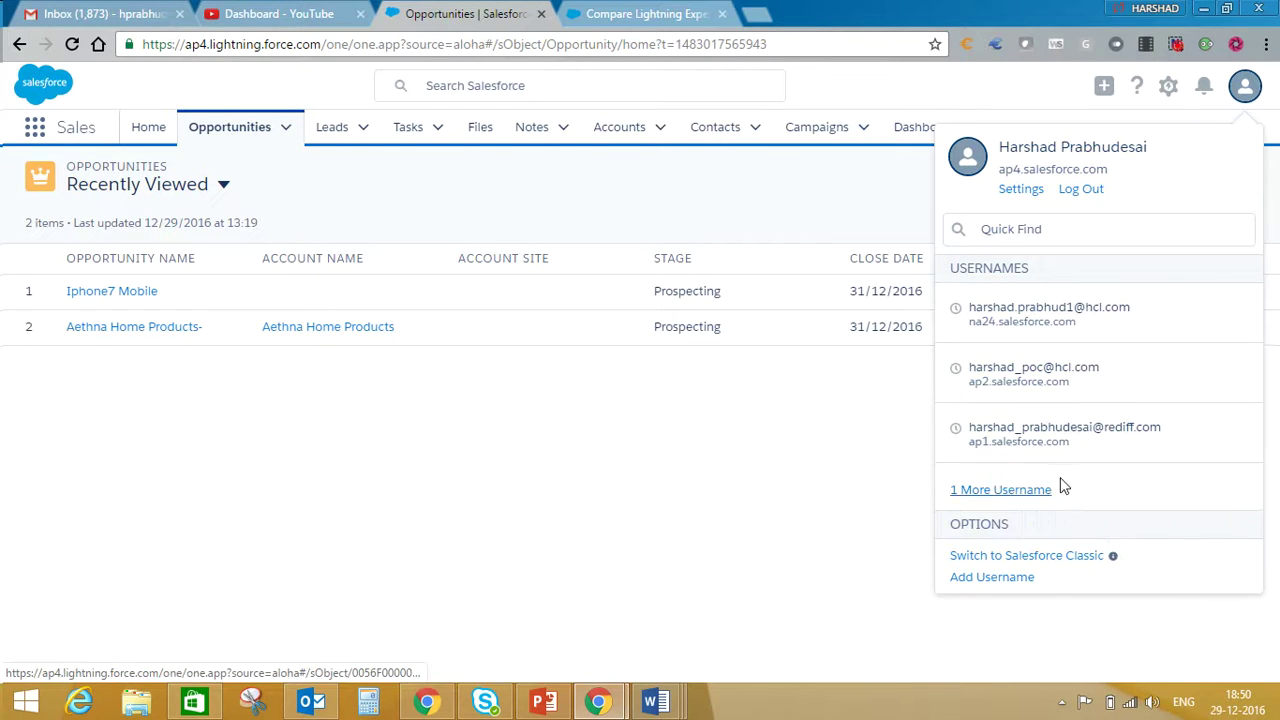
click(1040, 563)
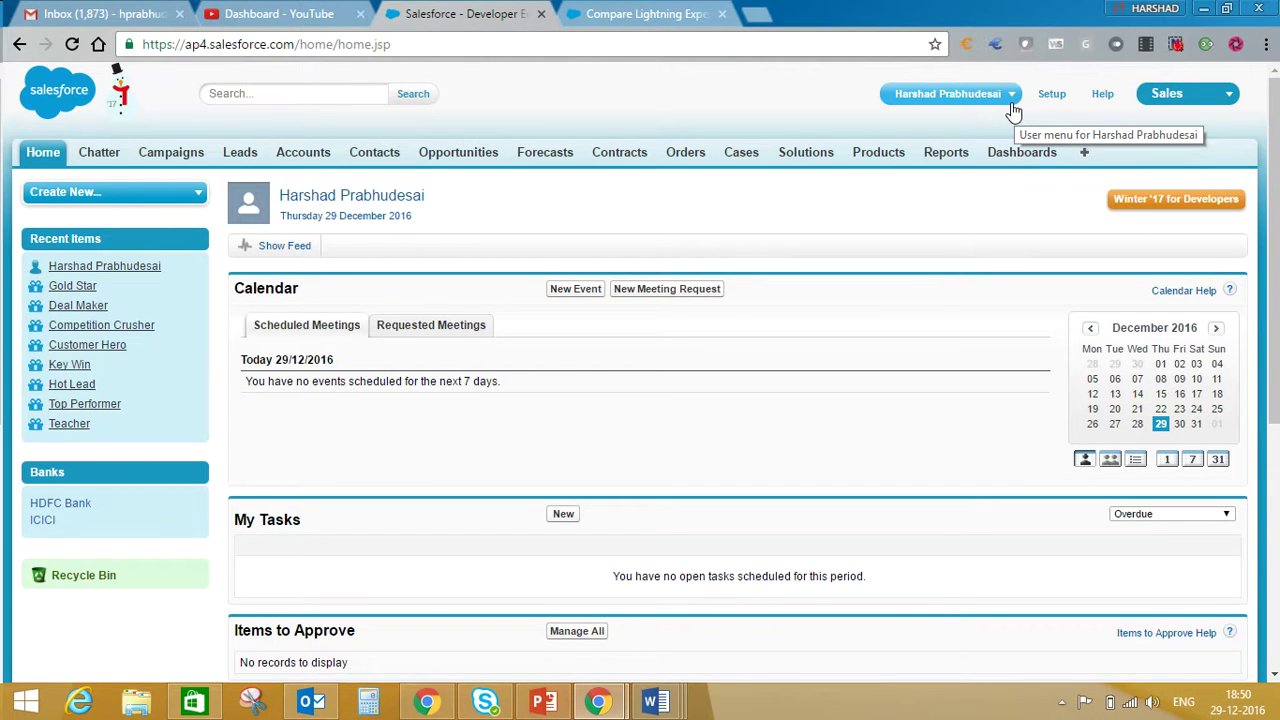
Switch to Lightning Experience from the user menu and close the new-navigation tip.
click(1010, 108)
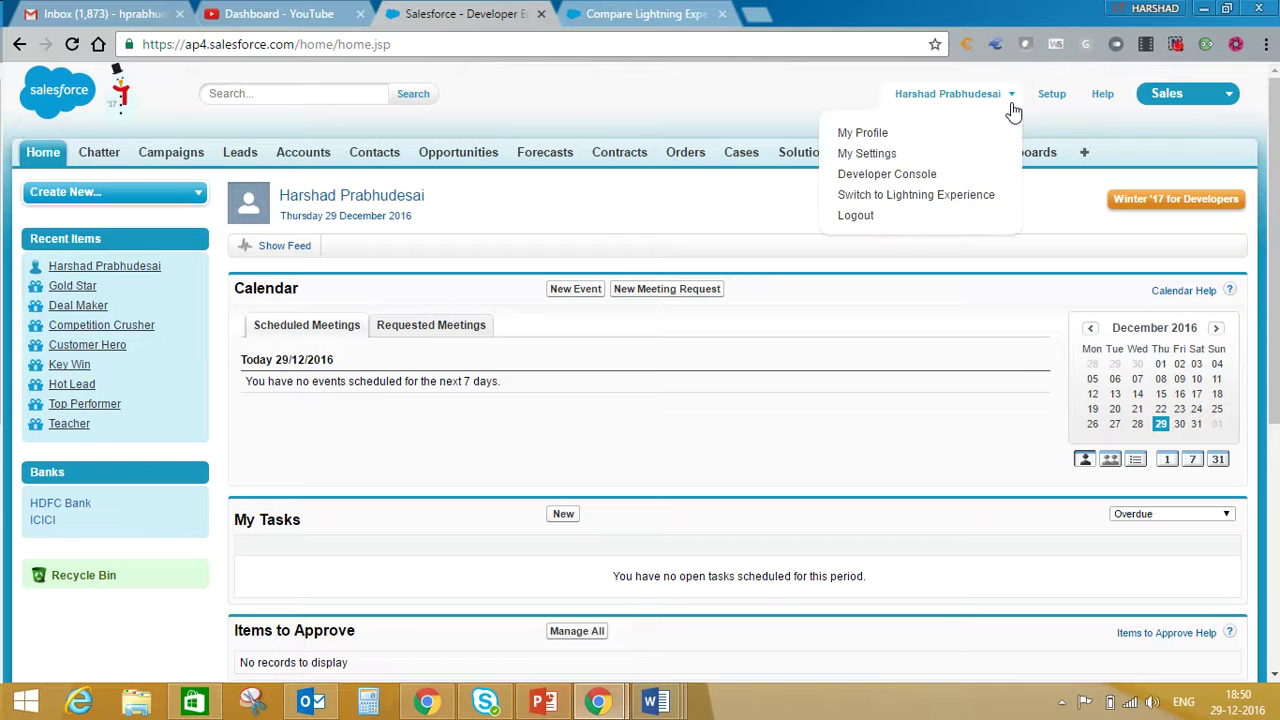
click(952, 197)
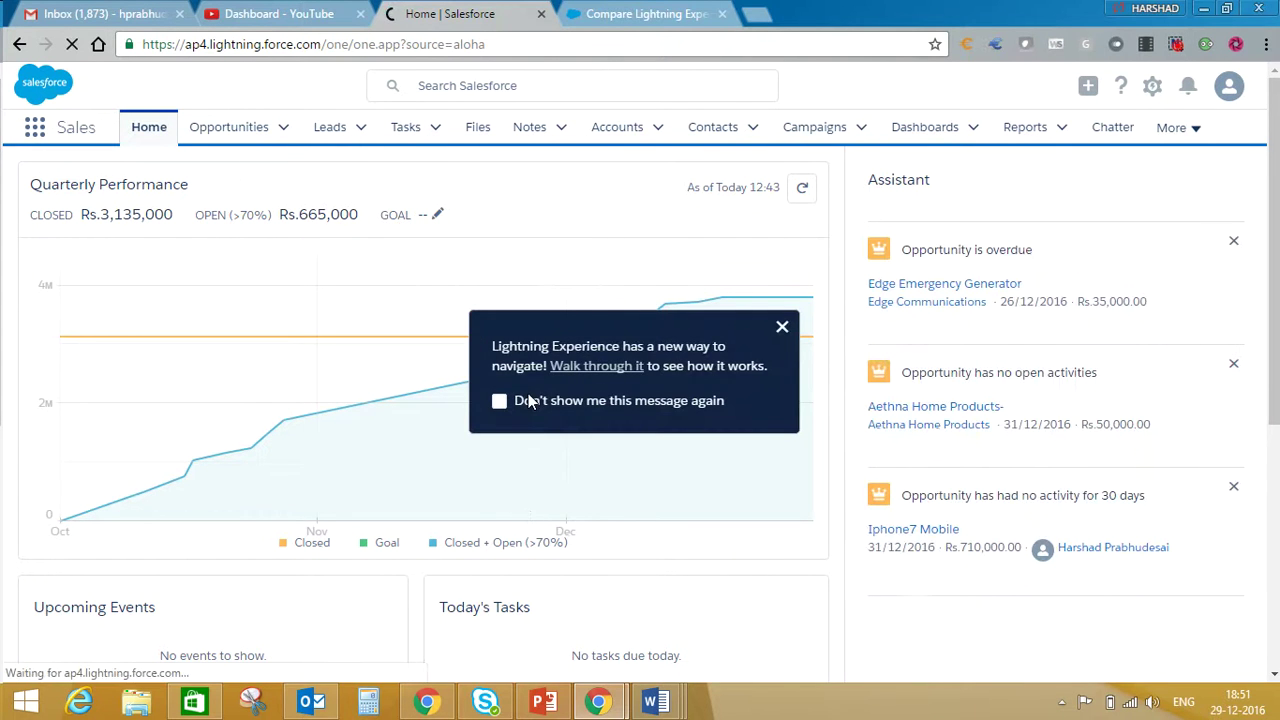
click(781, 328)
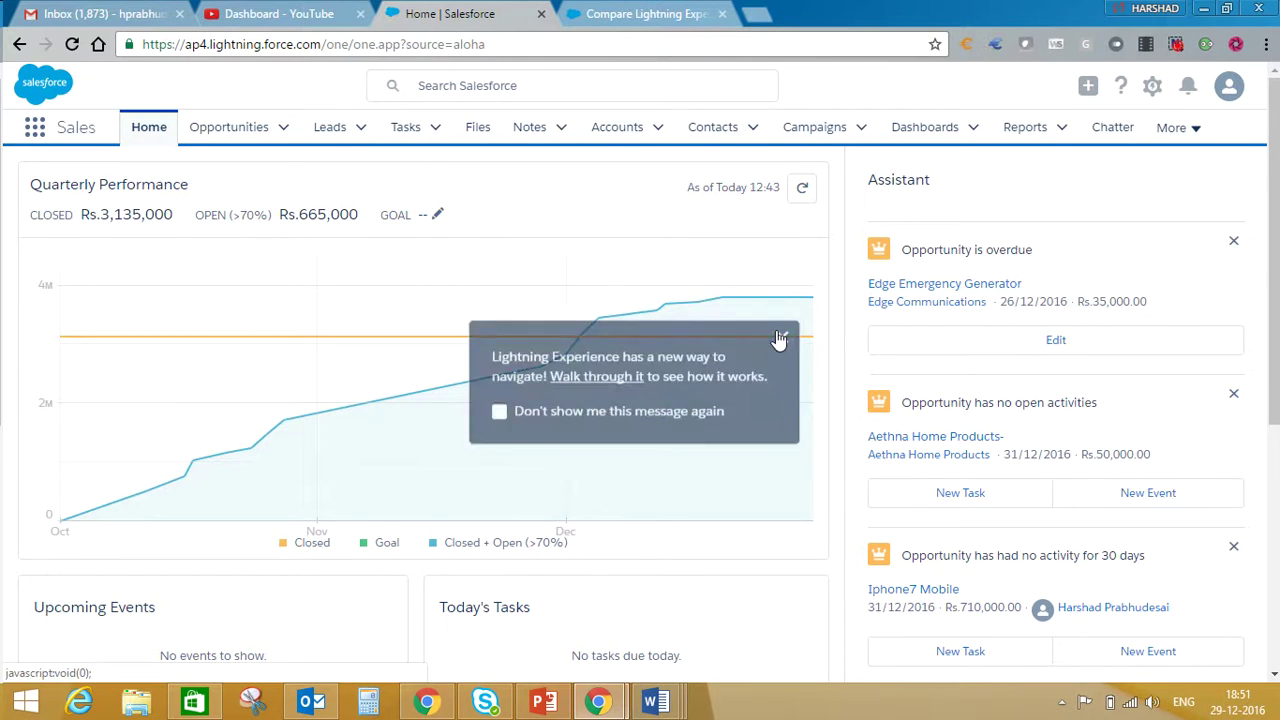